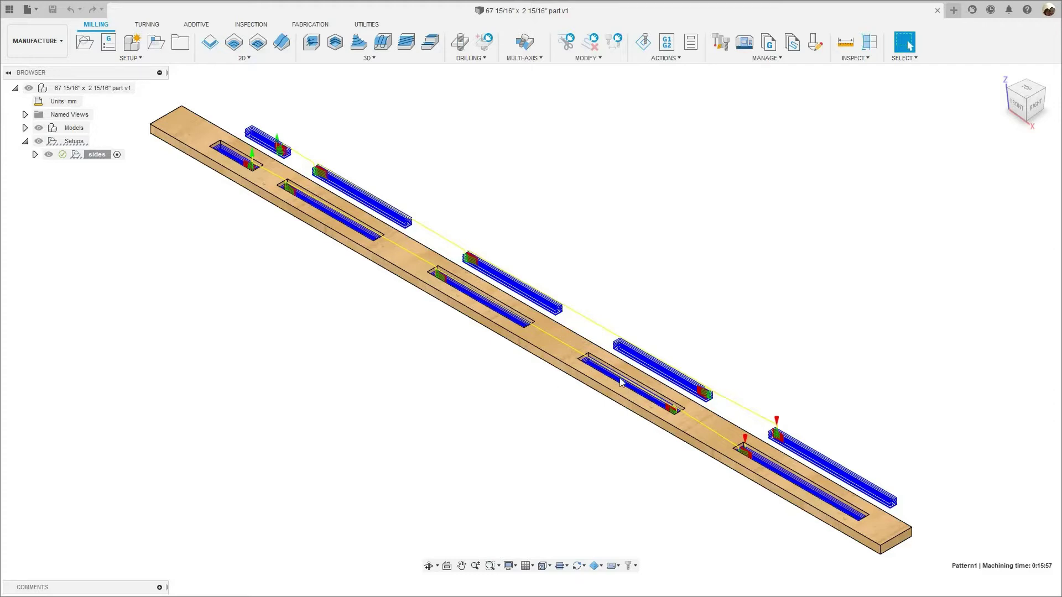
- Delete the existing "sides" setup from the board's manufacturing setups
scroll(229, 256, down, 2)
middle_drag(249, 260, 308, 275)
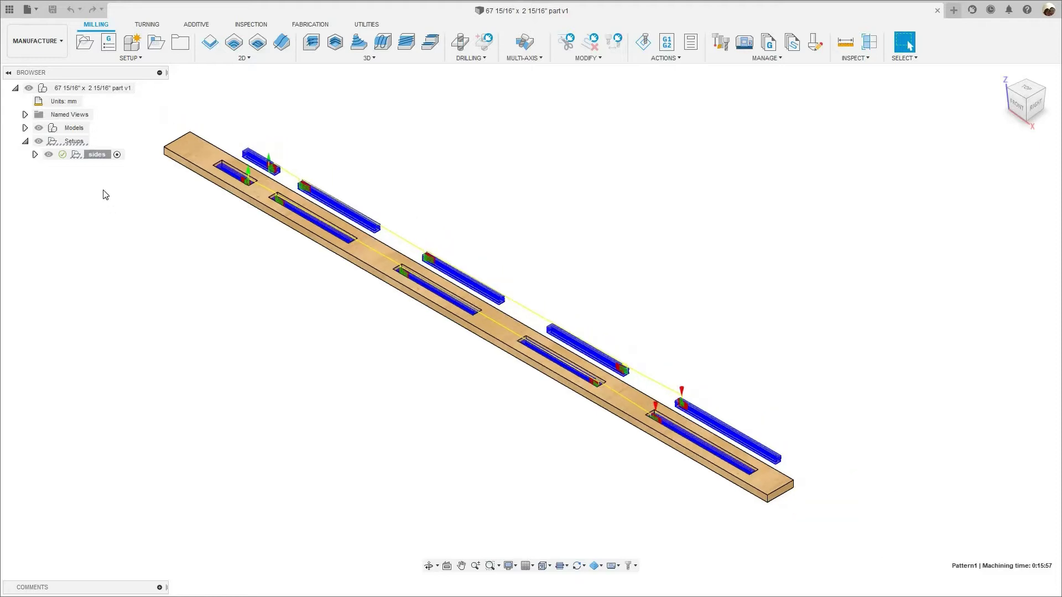
right_click(95, 155)
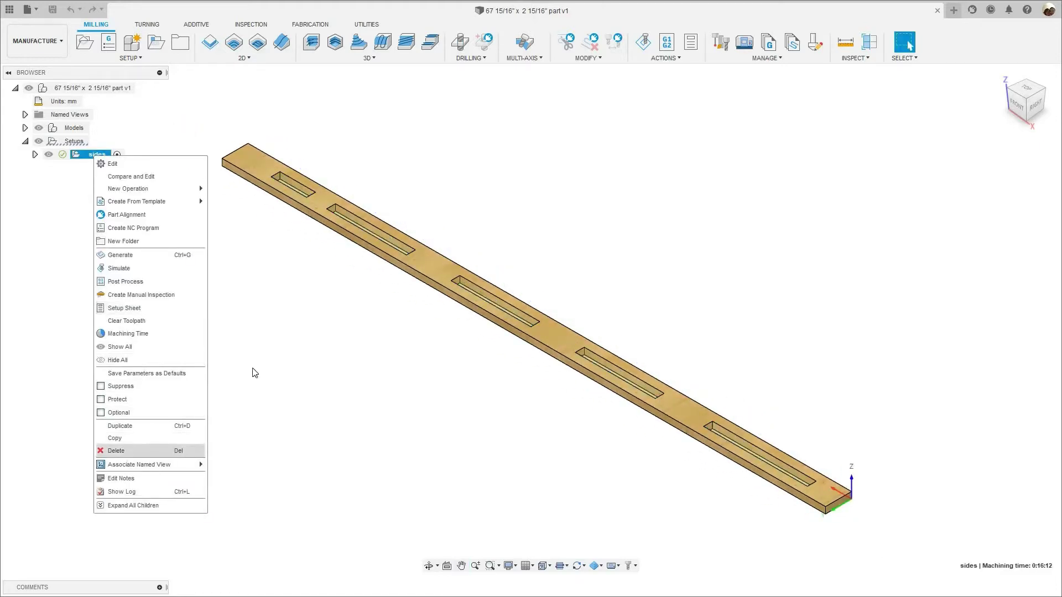
click(303, 350)
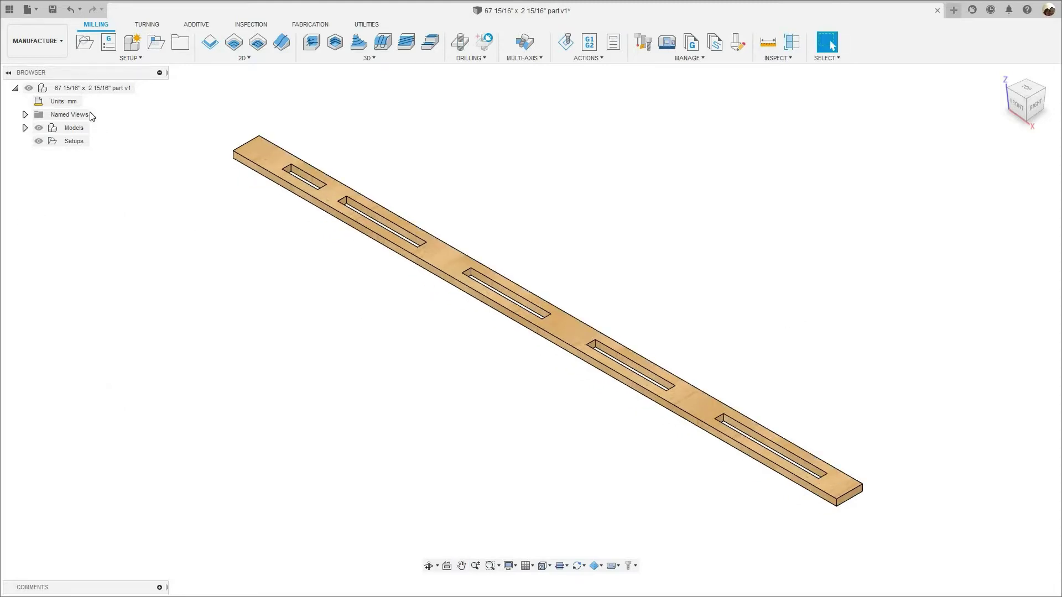
- Create a new milling setup and check that the slotted board body is its model
click(84, 46)
scroll(752, 447, up, 10)
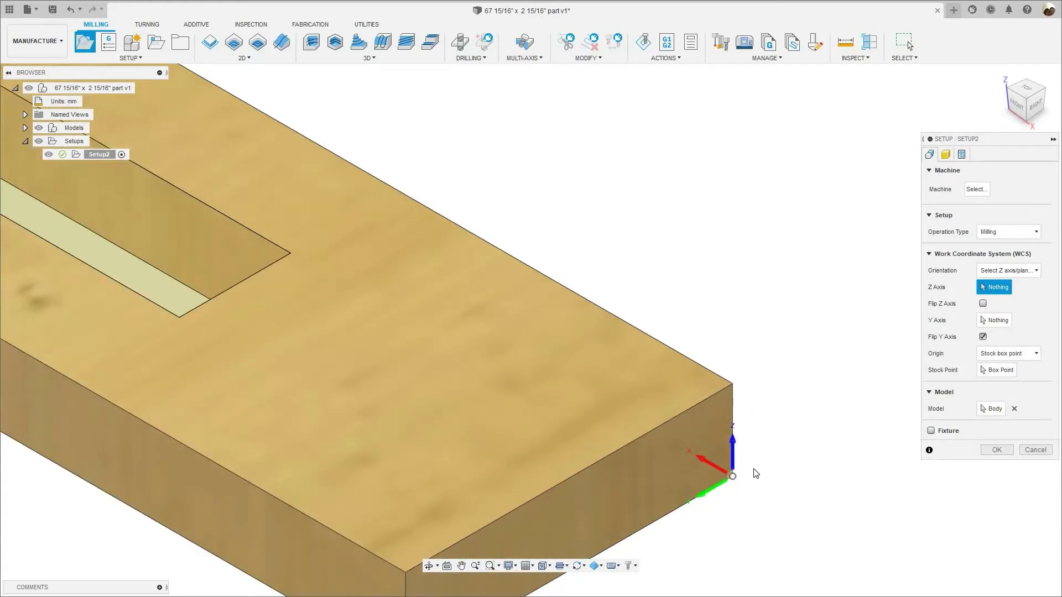
scroll(645, 457, down, 8)
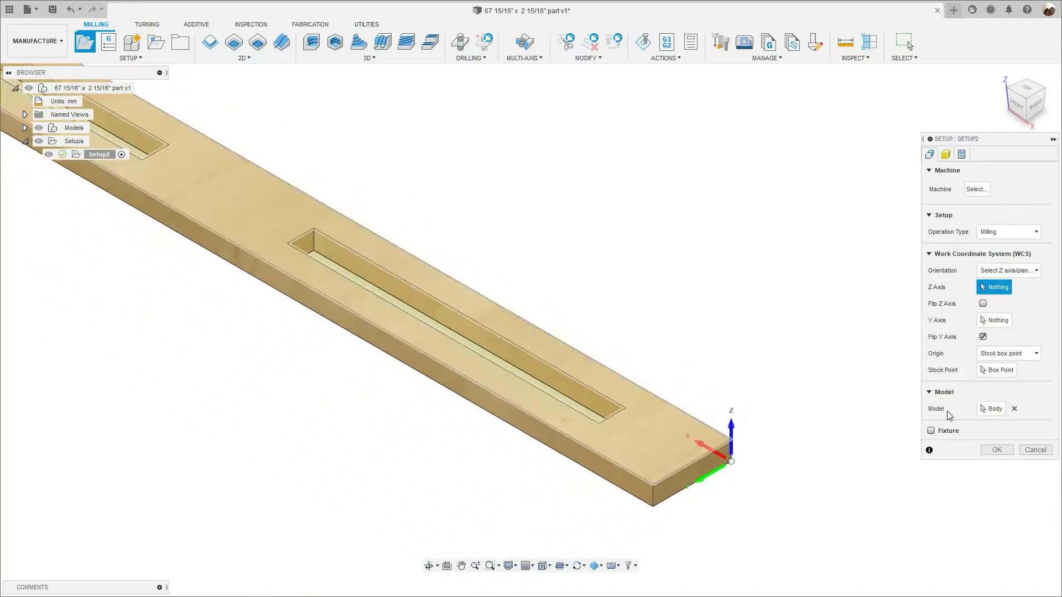
click(991, 408)
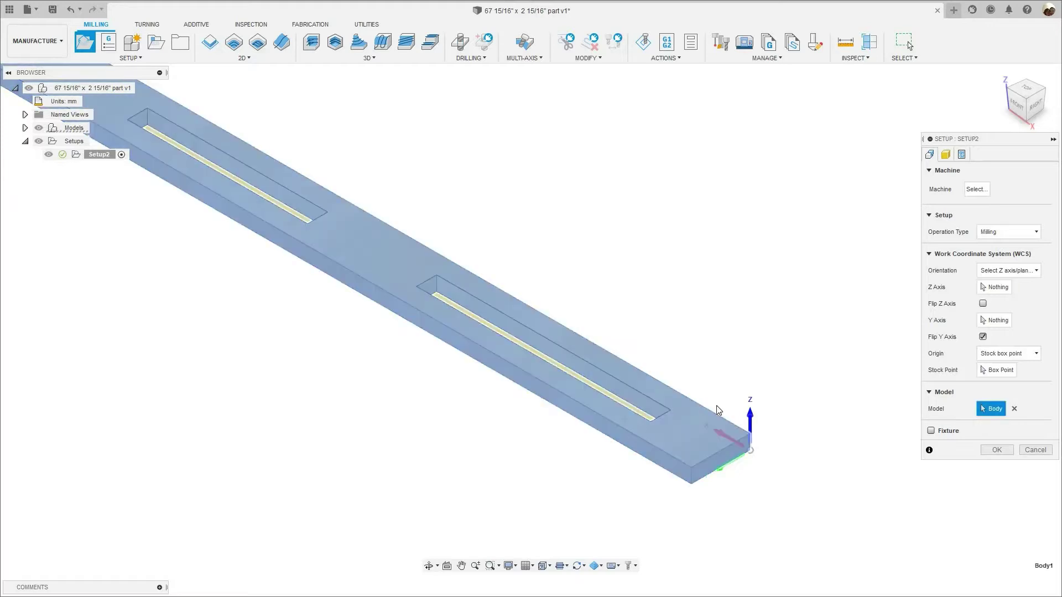
scroll(652, 370, down, 5)
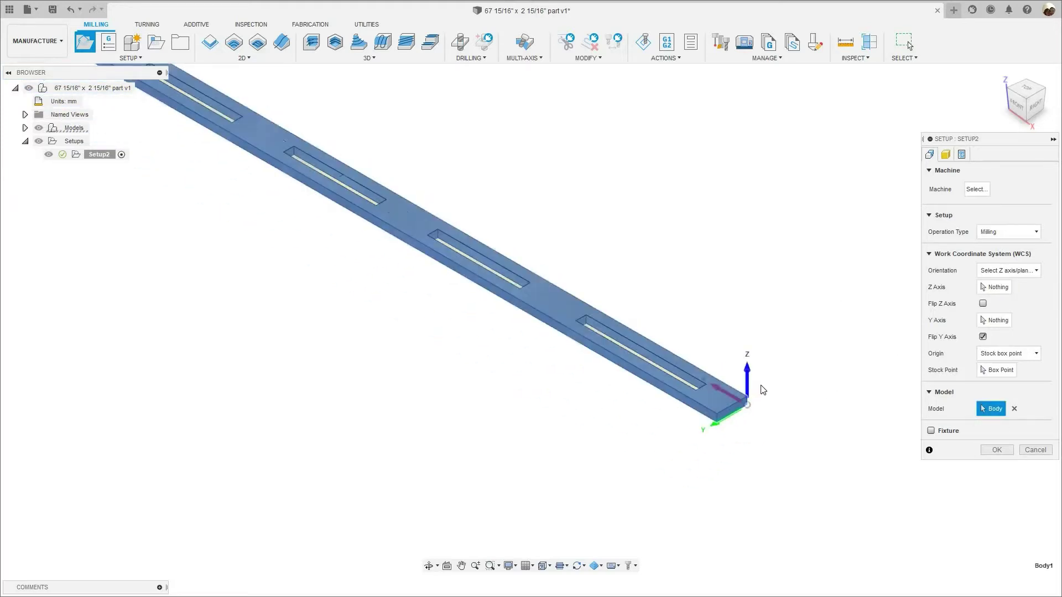
middle_drag(763, 389, 824, 443)
scroll(785, 431, down, 4)
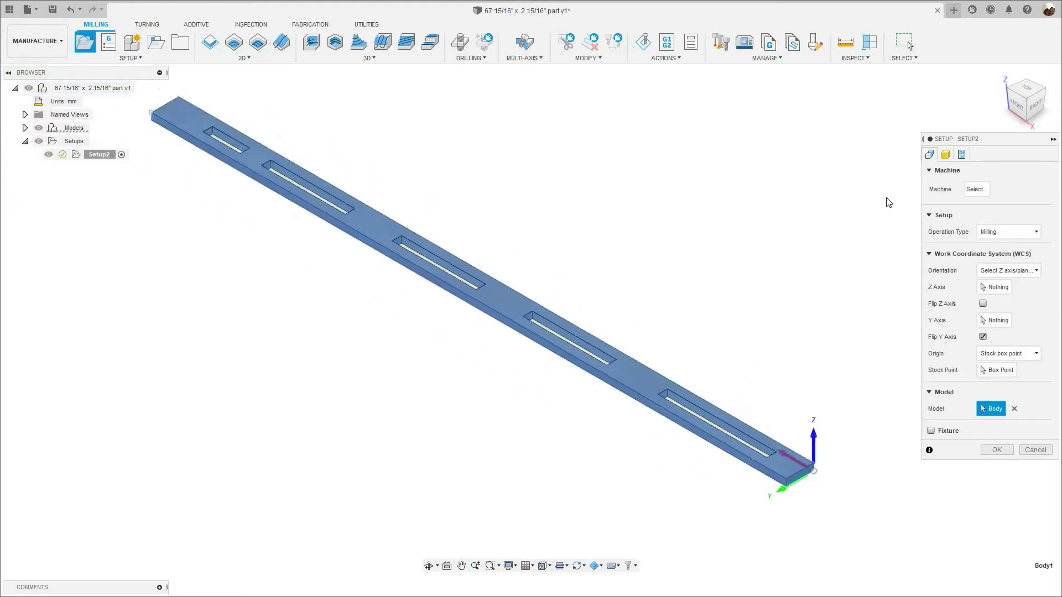
- Name the setup's program "sides", start its program comment with "9mm 2", and accept the setup
click(946, 156)
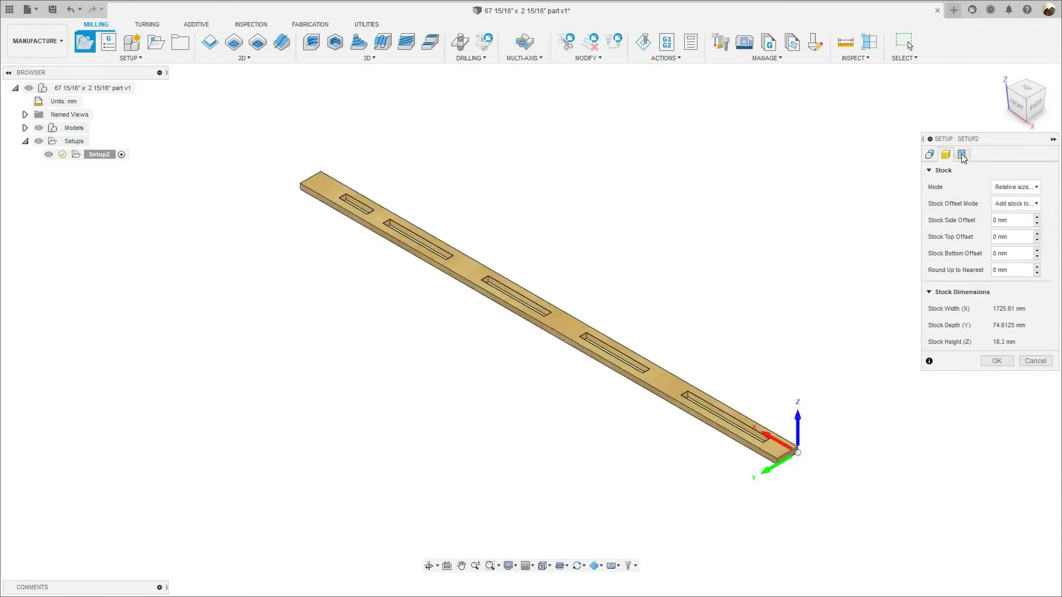
click(962, 155)
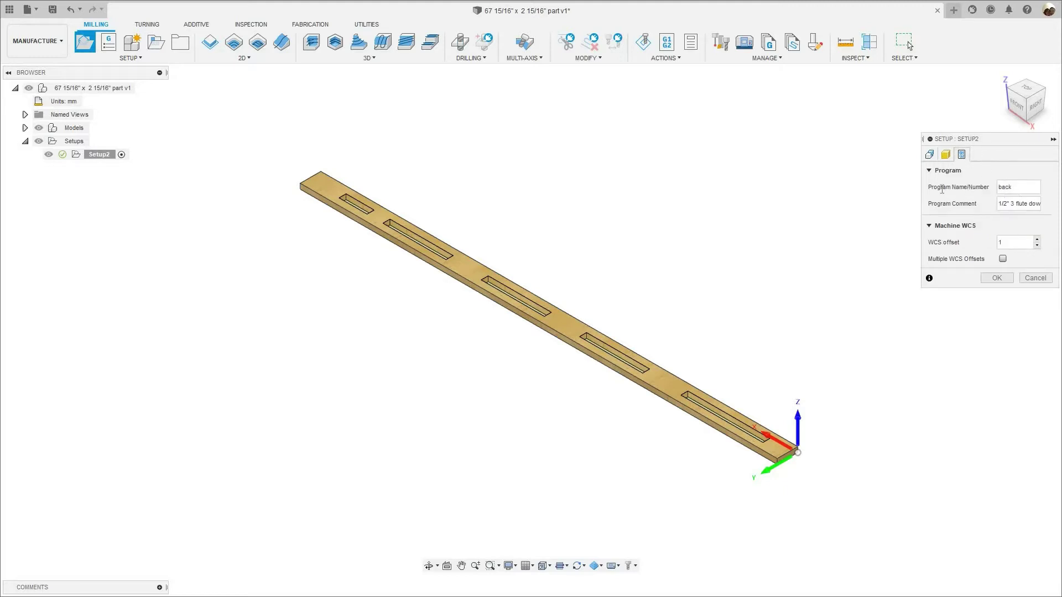
click(941, 189)
text(sides)
drag(1014, 206, 997, 205)
text(9mm 2)
drag(1055, 205, 1053, 208)
key(ctrl+a)
click(997, 278)
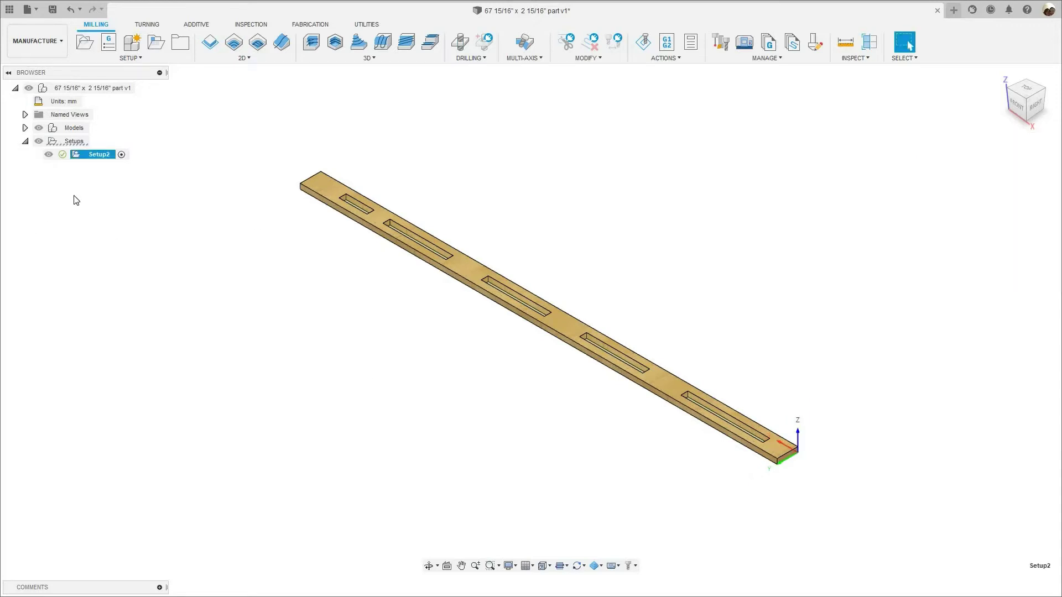
- Examine the slots along the board and the setup origin at its corner
scroll(74, 196, down, 2)
middle_drag(458, 334, 520, 338)
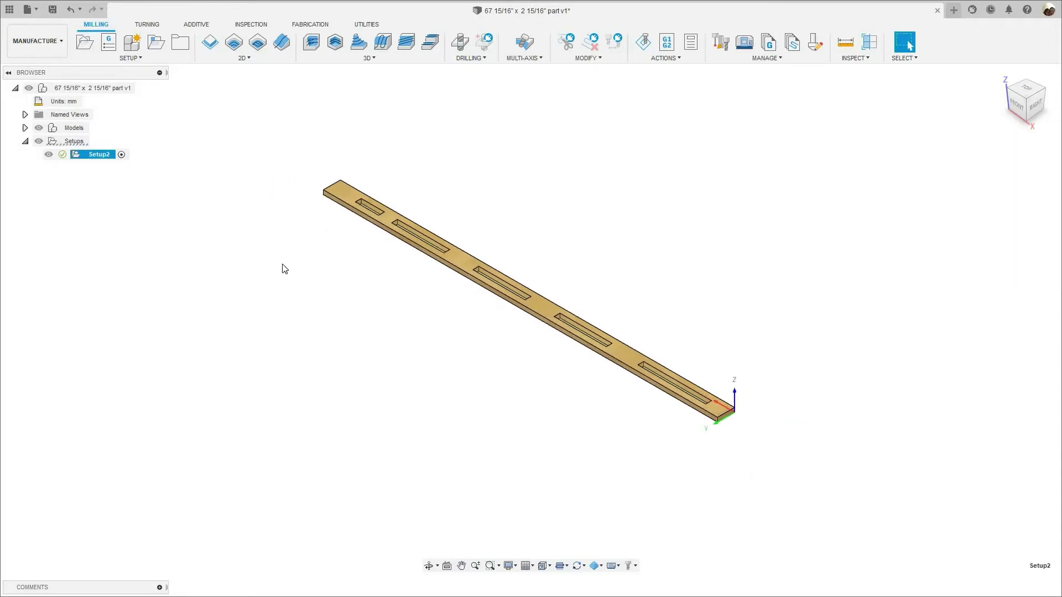
scroll(582, 386, up, 2)
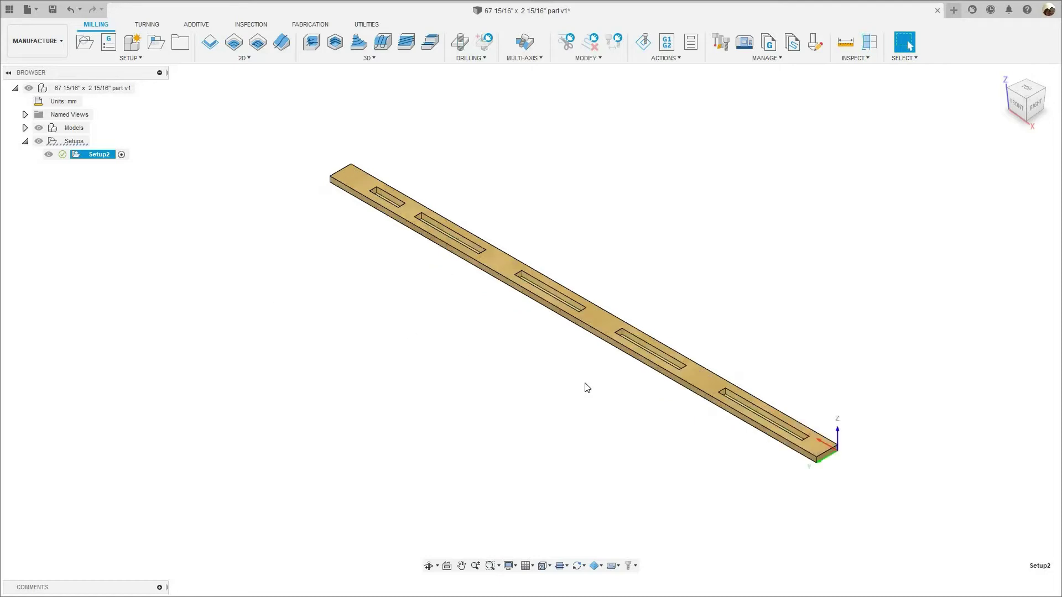
scroll(525, 368, up, 5)
middle_drag(773, 396, 621, 360)
scroll(517, 358, up, 3)
scroll(435, 338, down, 2)
middle_drag(533, 417, 582, 428)
scroll(559, 359, down, 4)
middle_drag(575, 360, 689, 433)
scroll(694, 437, up, 4)
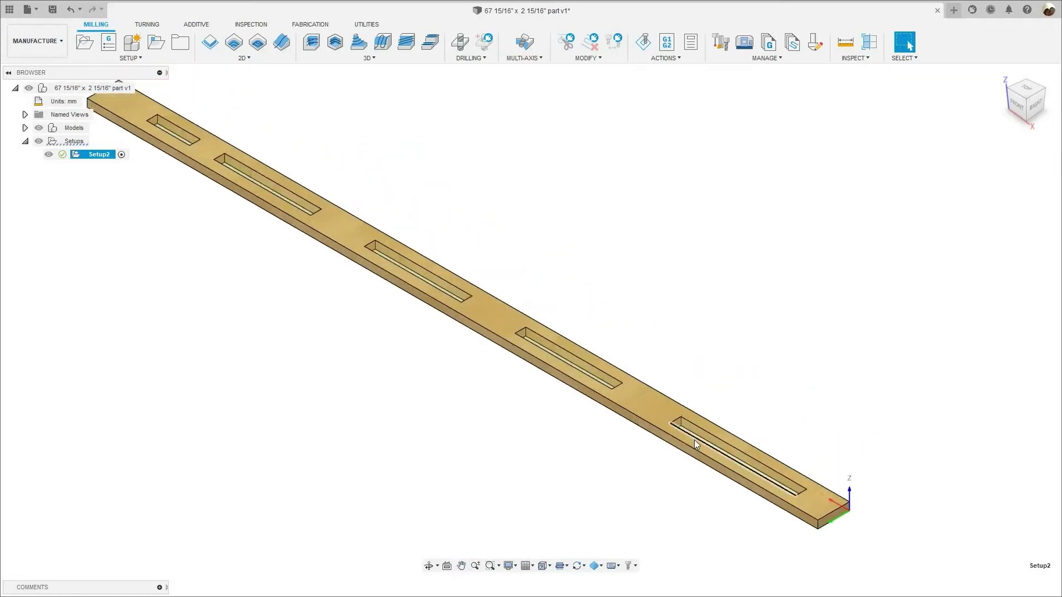
scroll(374, 325, down, 6)
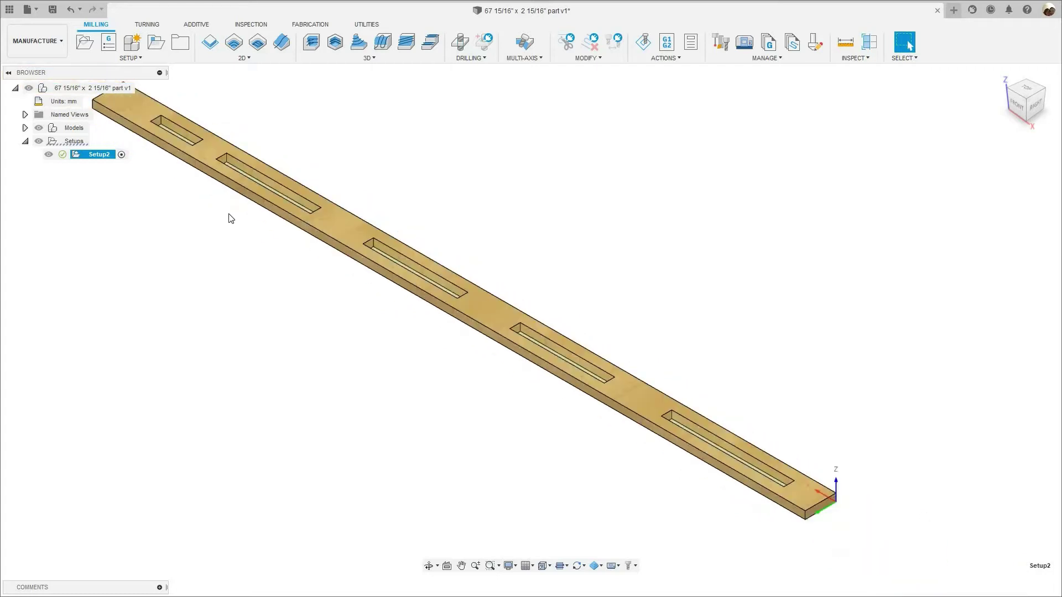
scroll(254, 239, up, 3)
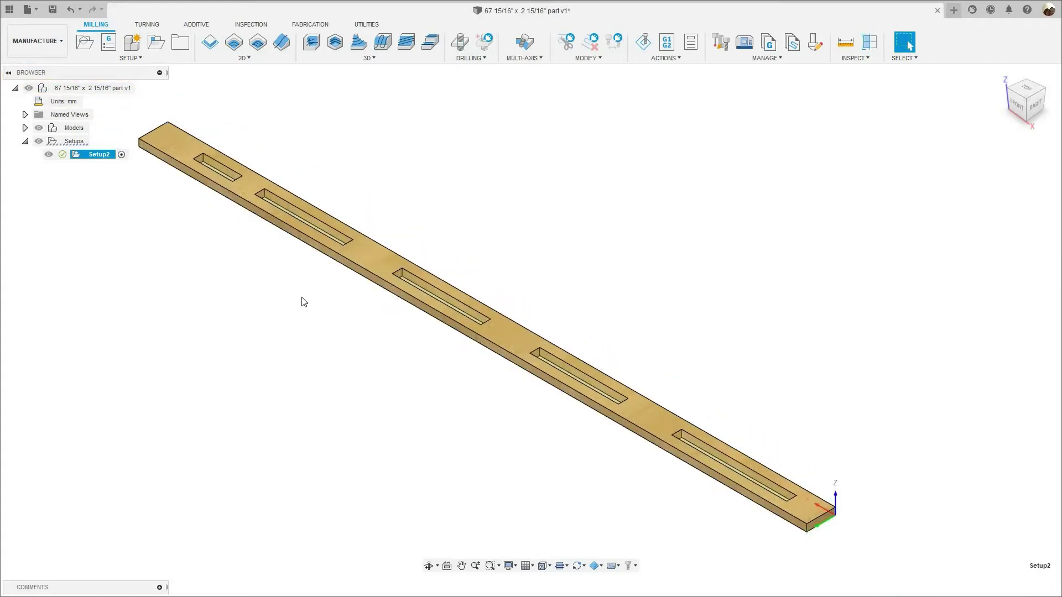
scroll(309, 295, down, 1)
middle_drag(140, 239, 183, 243)
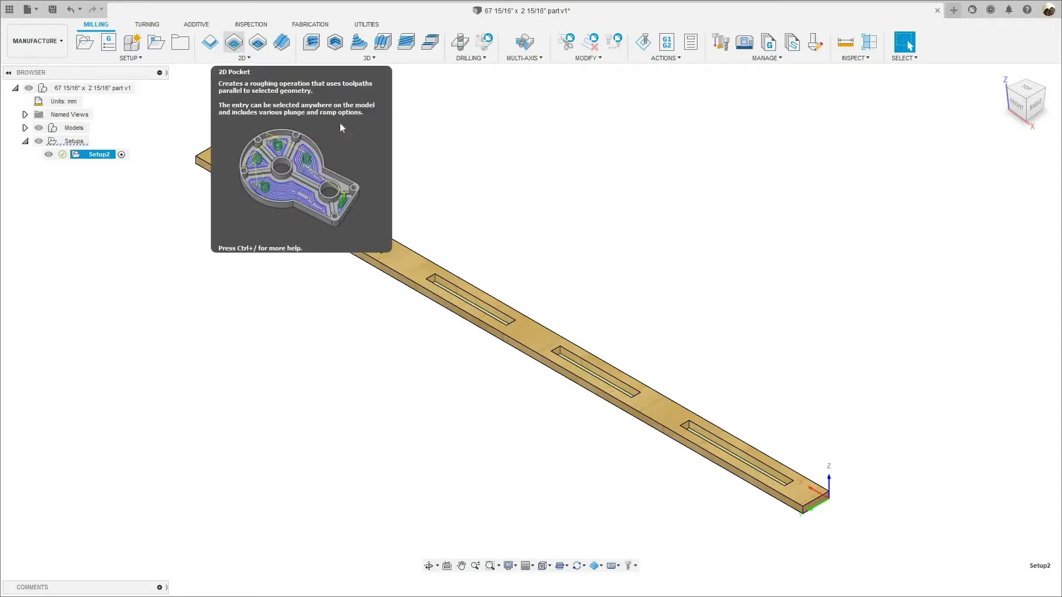
- Start a 2D Pocket operation with the 9 mm 46204 flat end mill and set the cutting feedrate to 6000 mm/min
click(235, 47)
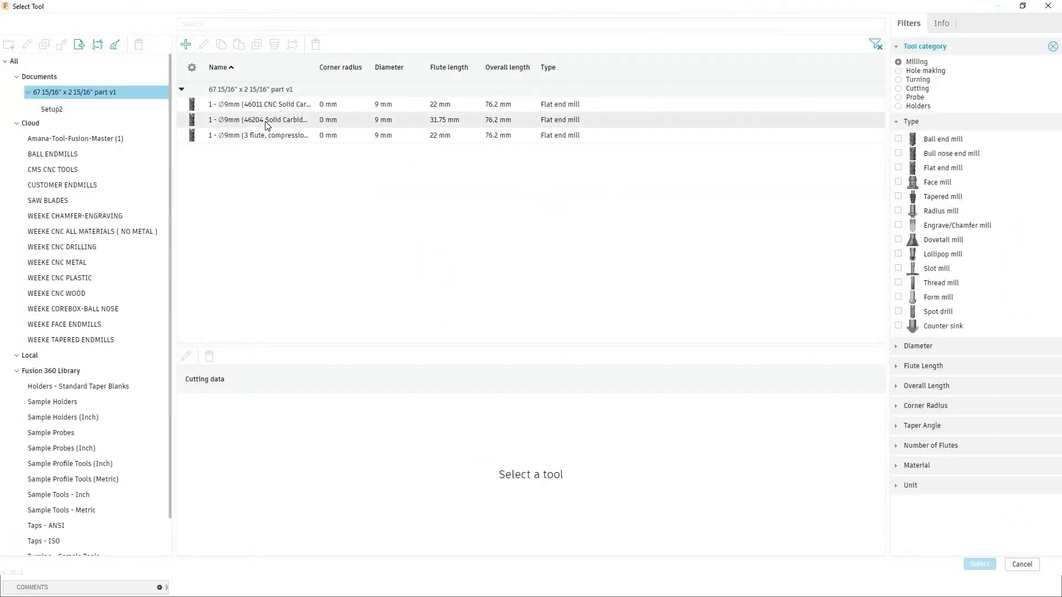
click(267, 126)
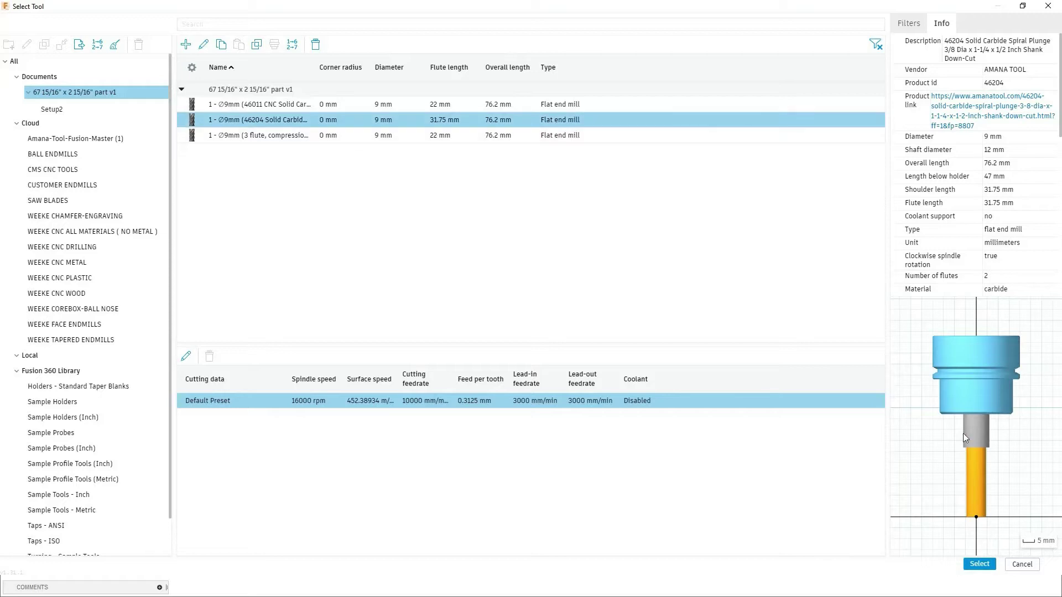
click(979, 563)
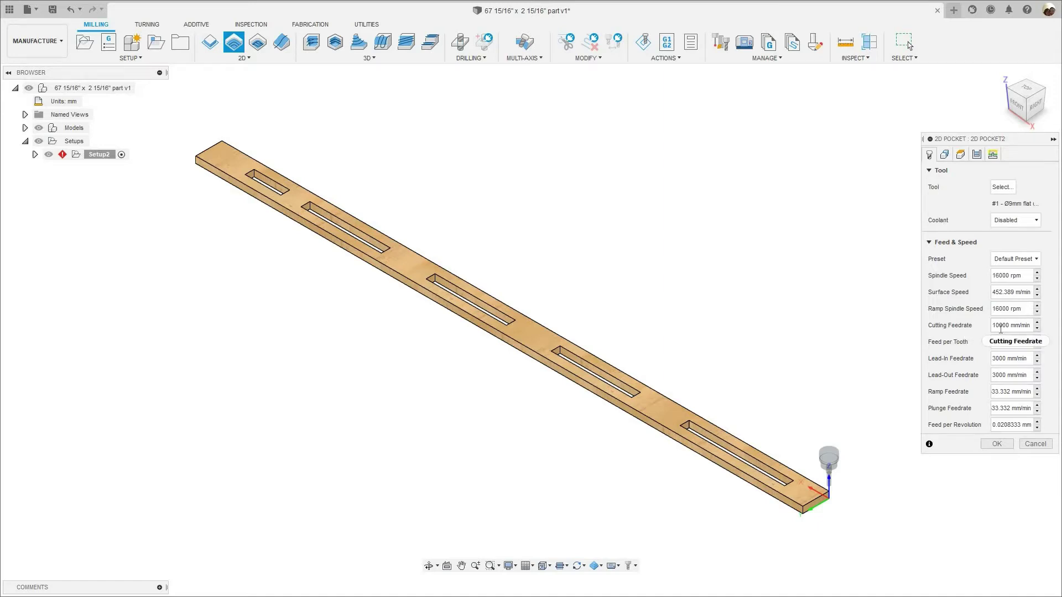
drag(968, 327, 963, 329)
text(6)
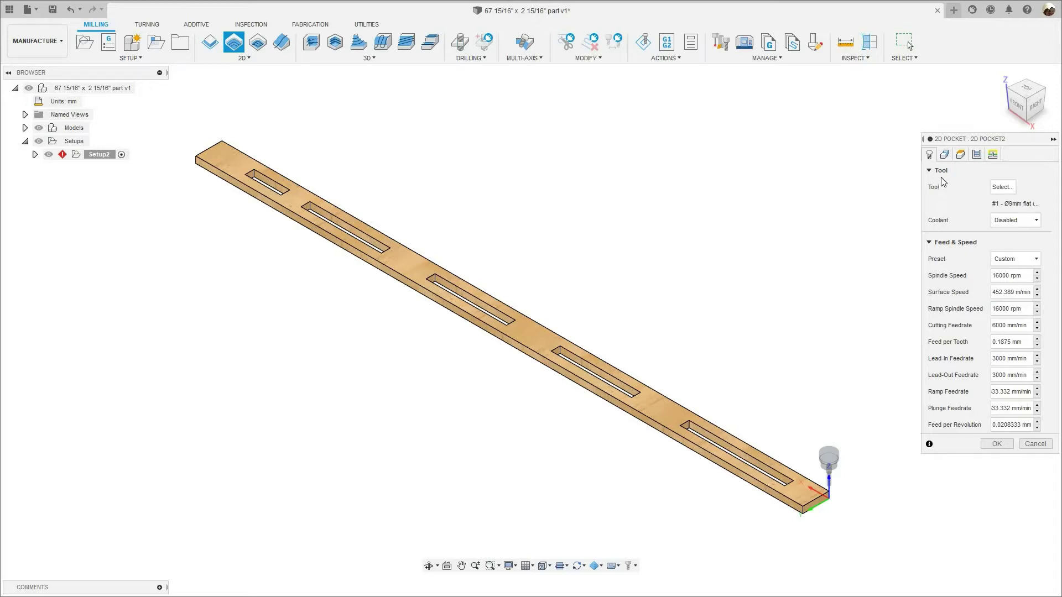
- Select the bottom contours of the two slots nearest the setup origin as pocket geometry
click(944, 155)
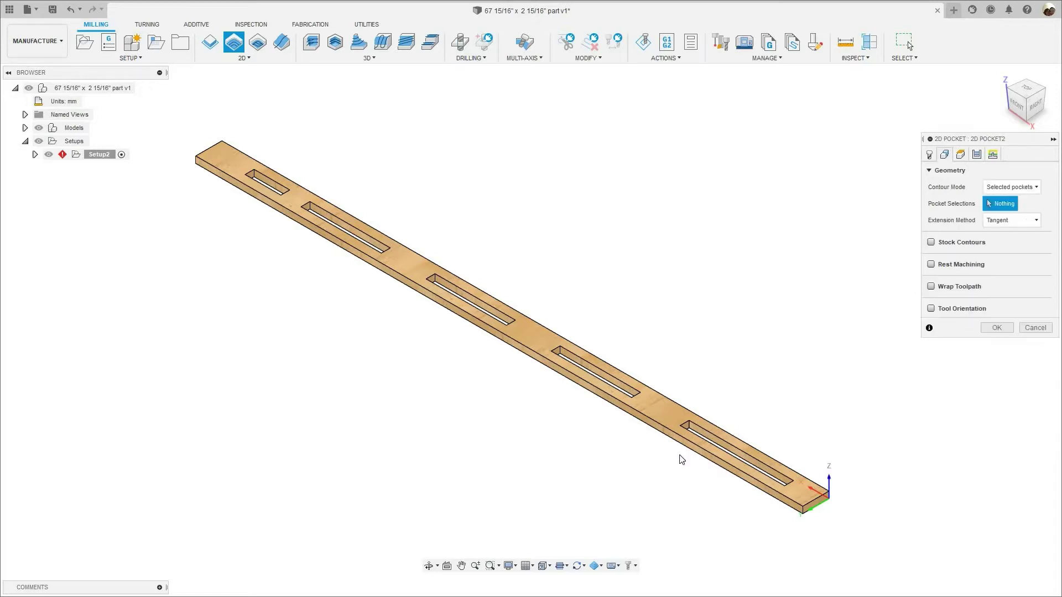
scroll(797, 469, up, 5)
scroll(658, 402, down, 5)
scroll(742, 346, up, 8)
scroll(729, 393, up, 3)
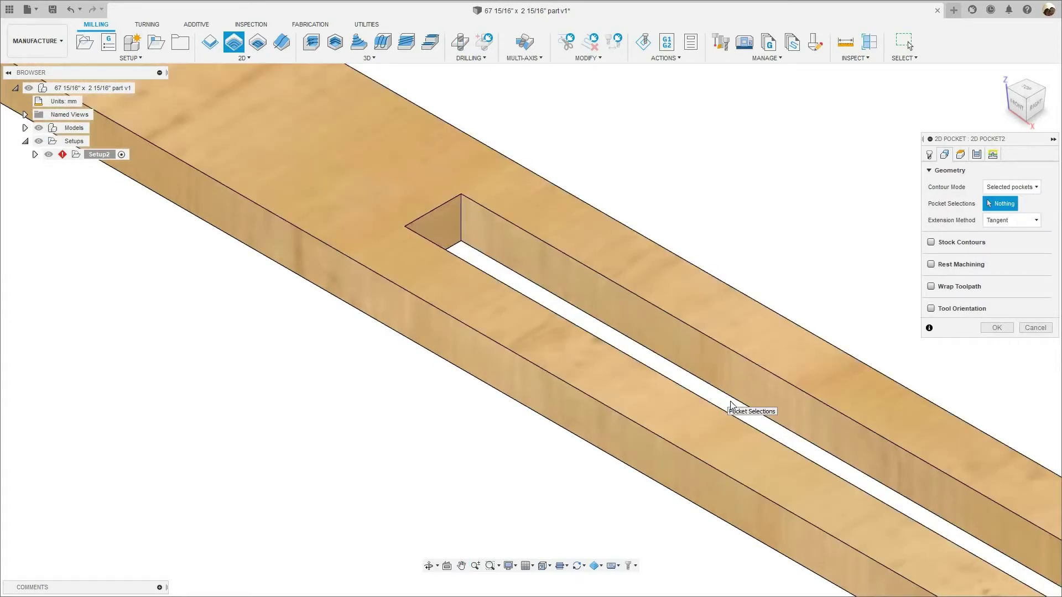
click(734, 404)
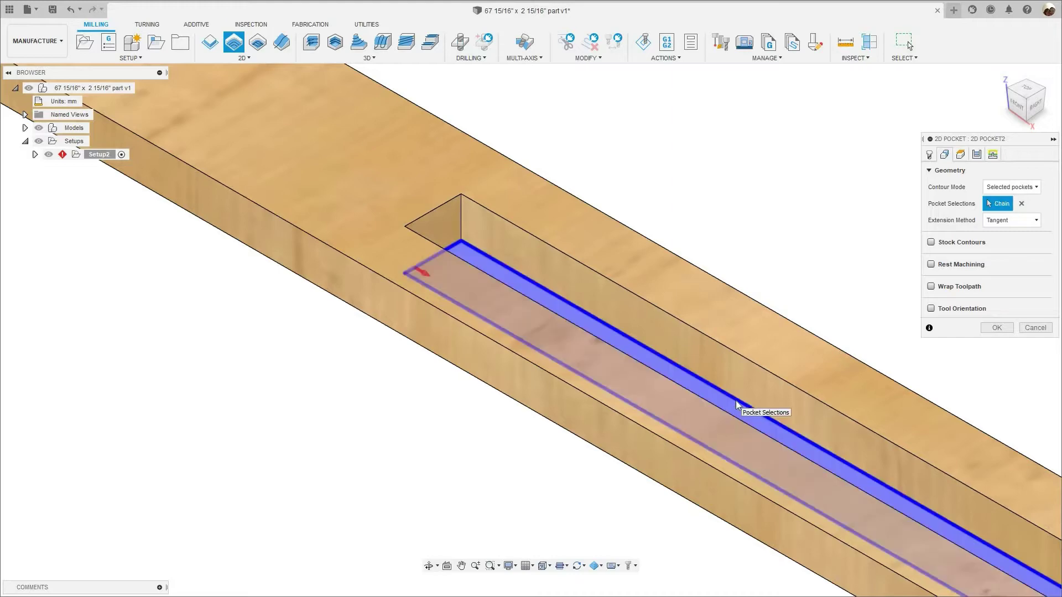
scroll(742, 394, down, 3)
scroll(467, 344, down, 3)
scroll(472, 346, up, 4)
click(350, 325)
scroll(346, 333, down, 3)
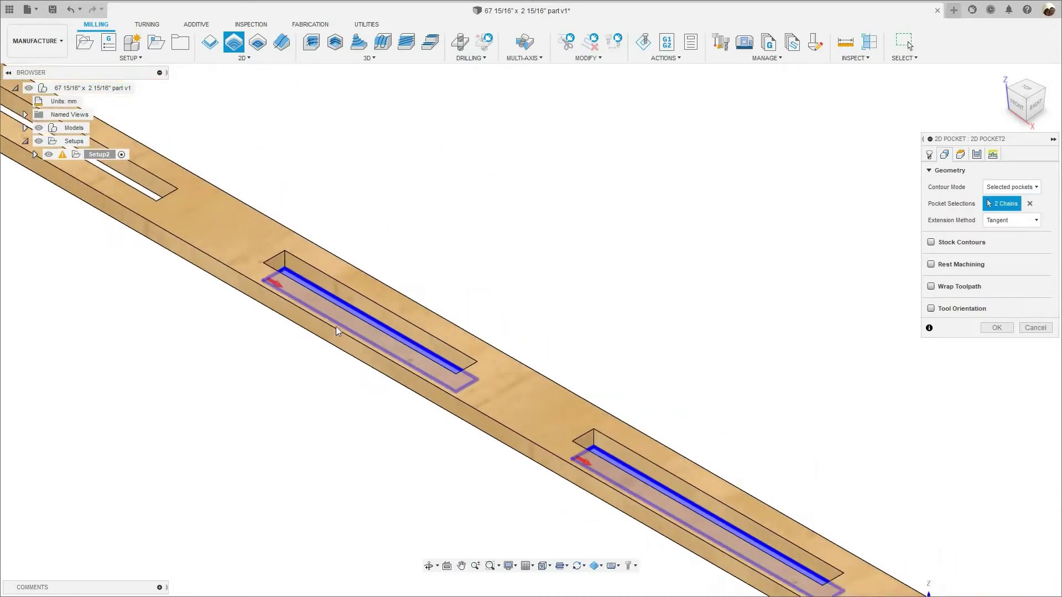
- Add the bottom contours of the remaining three slots to the pocket selection
middle_drag(336, 327, 508, 428)
click(334, 303)
middle_drag(452, 358, 608, 413)
click(234, 214)
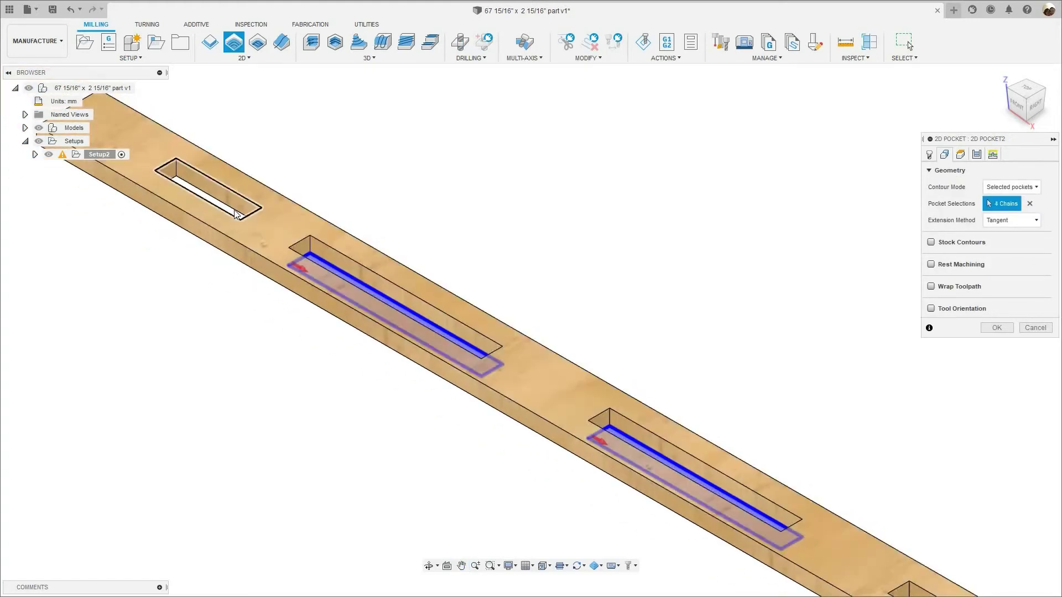
click(236, 216)
scroll(408, 244, down, 2)
scroll(589, 318, down, 3)
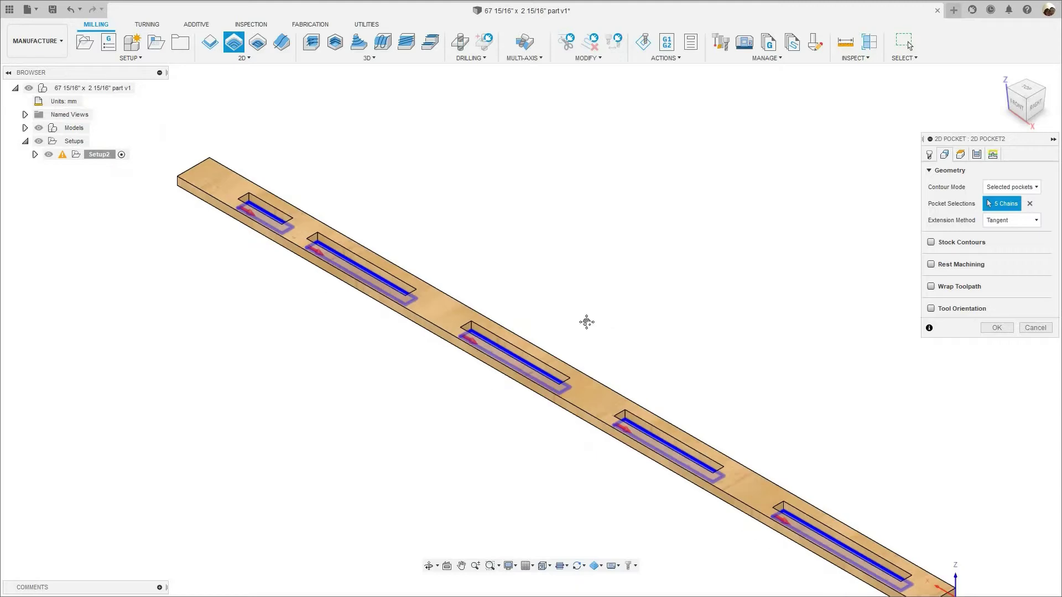
- Set the pocket's bottom height offset from the selected contours
click(961, 156)
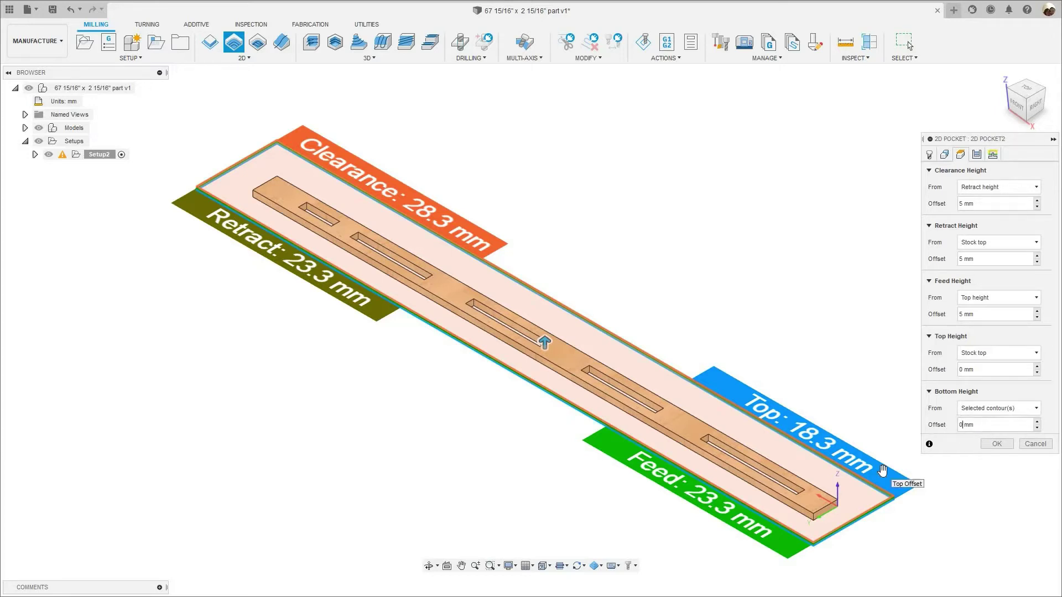
text(2)
- Set the pocket's machining tolerance to 0.2 mm and enable Preserve Order for its passes
click(993, 155)
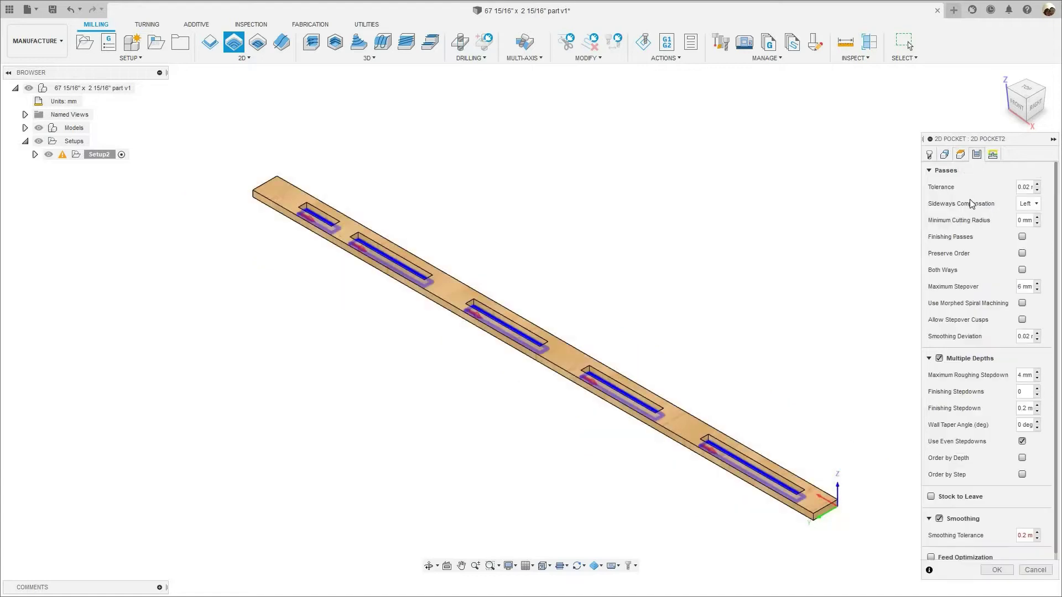
click(1025, 190)
key(BackSpace)
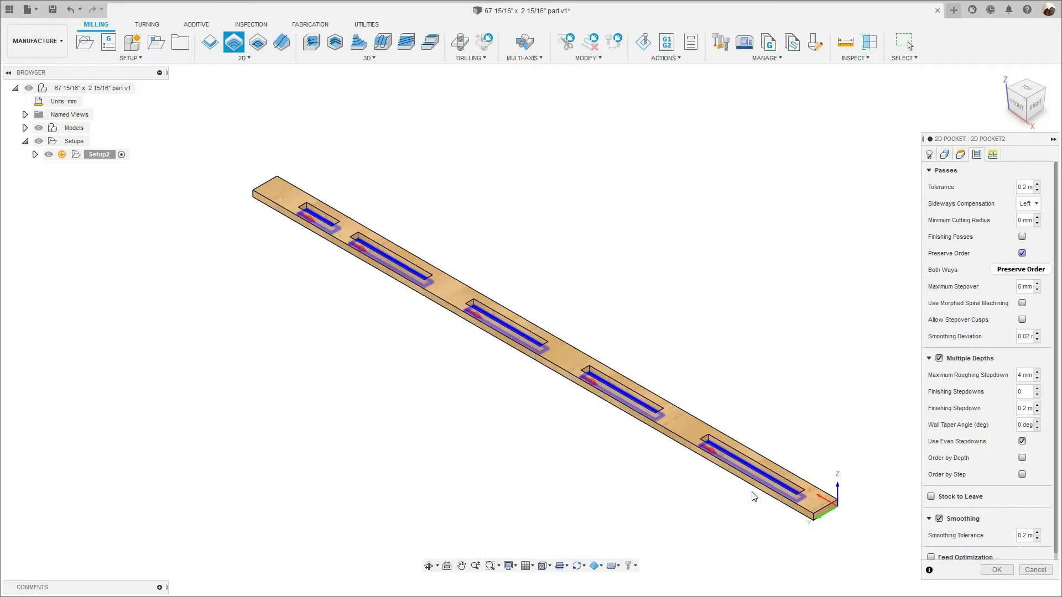
- Set the smoothing deviation to 0.2 mm and the finishing stepdown to 4 mm, and generate the pocket toolpath with the existing linking settings
scroll(795, 483, up, 3)
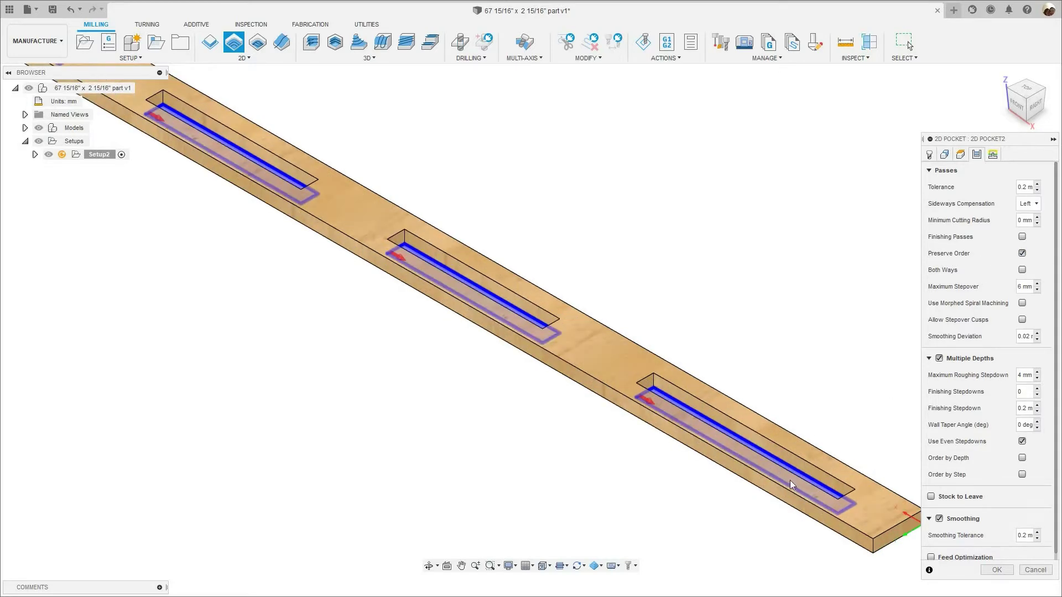
scroll(782, 490, up, 3)
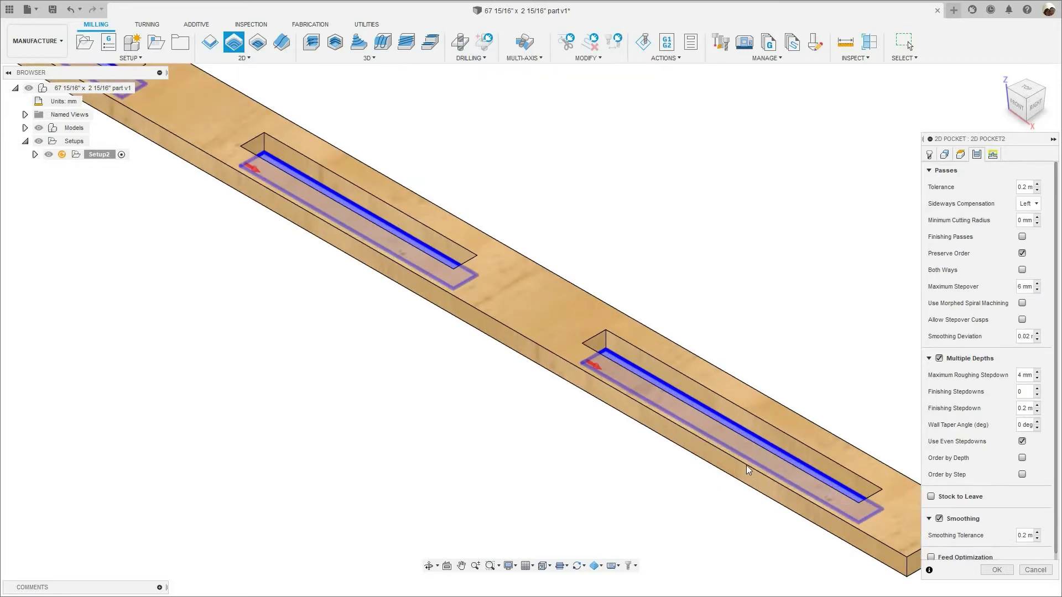
scroll(746, 466, down, 4)
scroll(750, 459, down, 2)
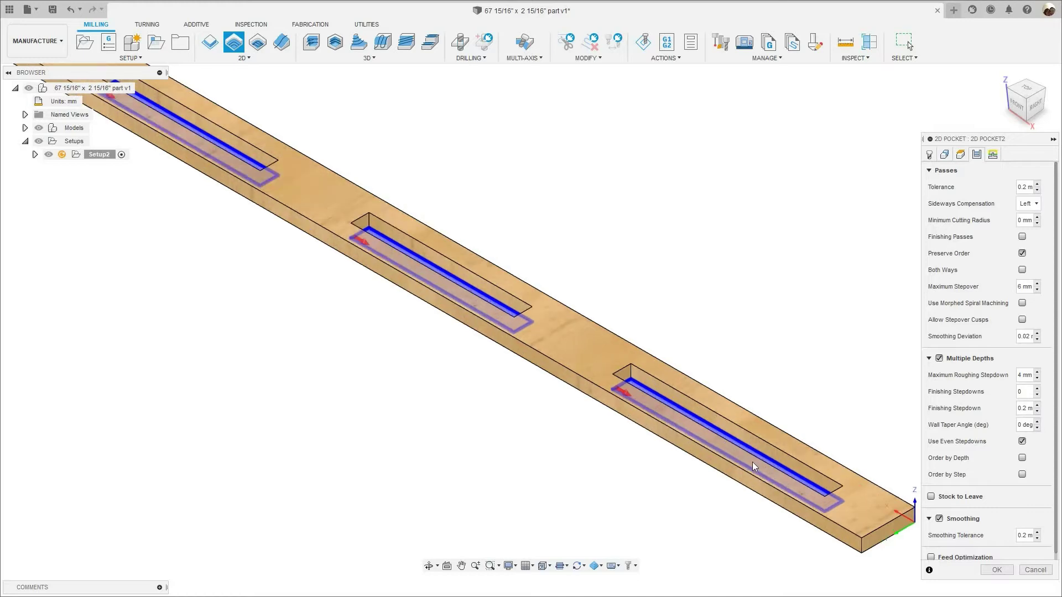
scroll(752, 462, down, 3)
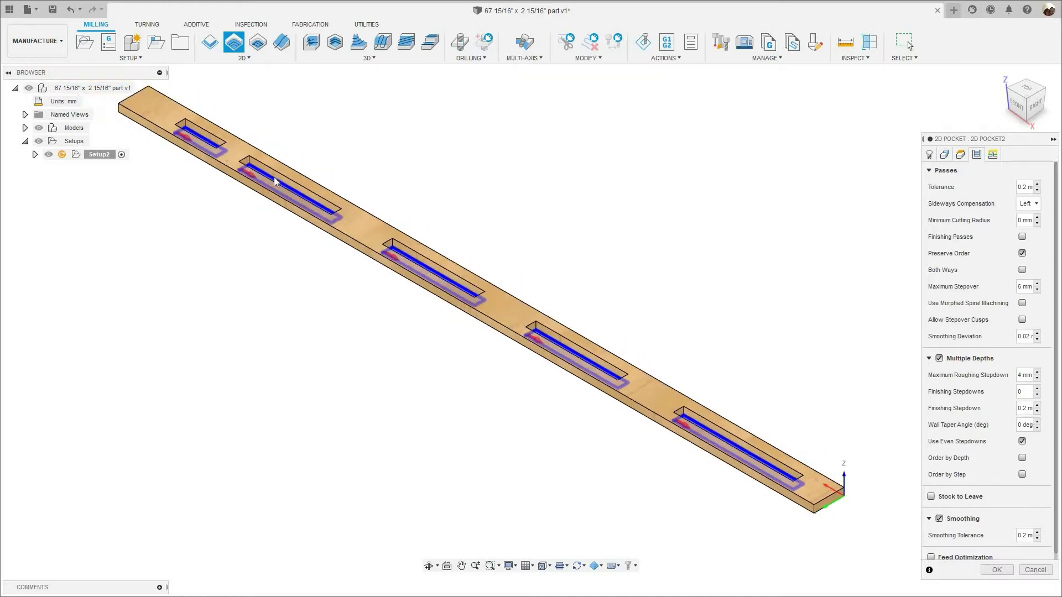
scroll(238, 160, down, 1)
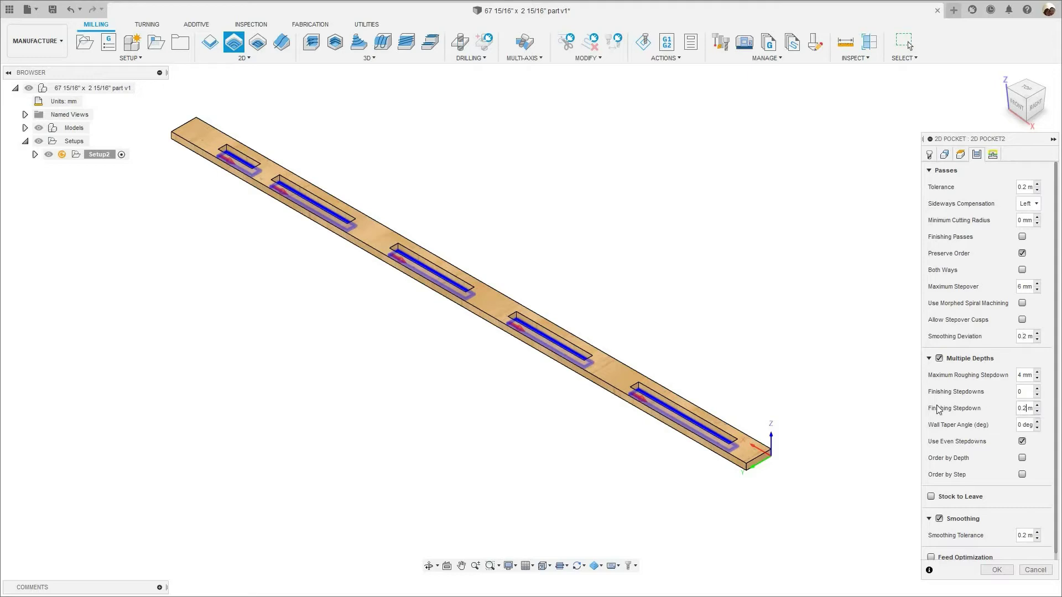
text(4)
scroll(986, 532, down, 1)
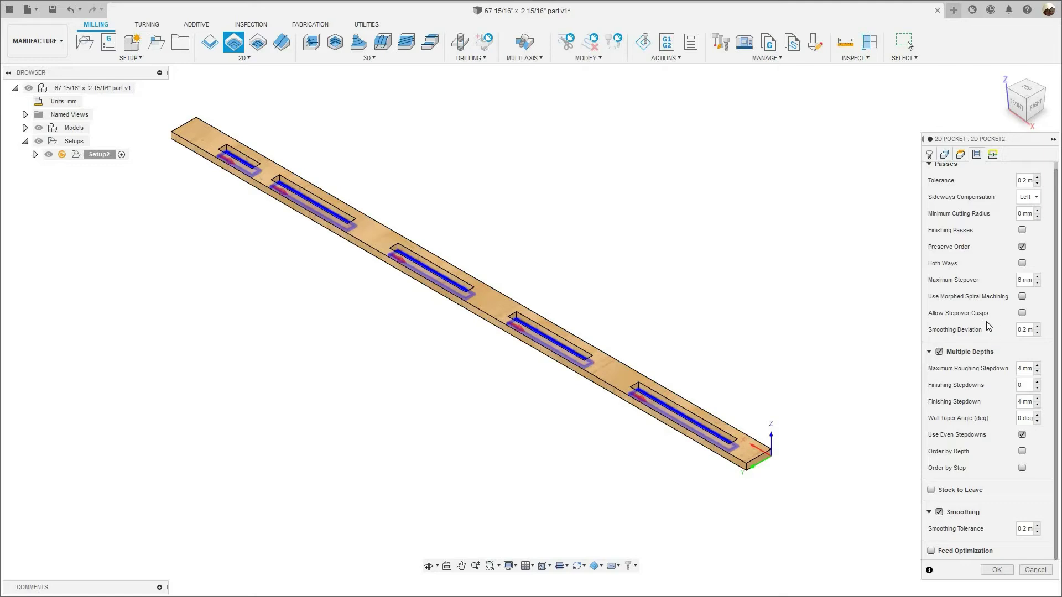
scroll(991, 326, up, 1)
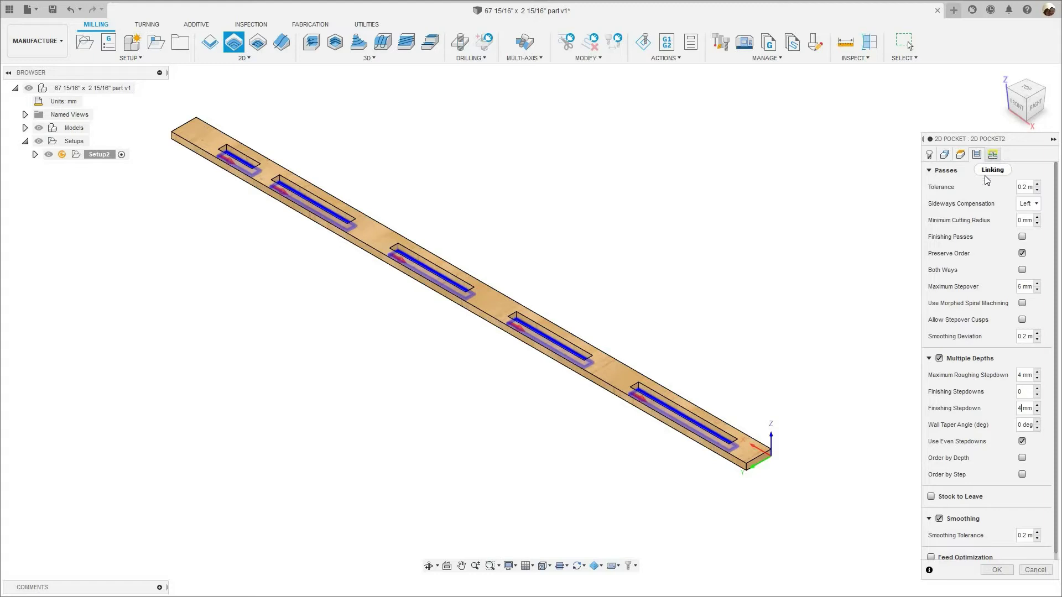
click(993, 156)
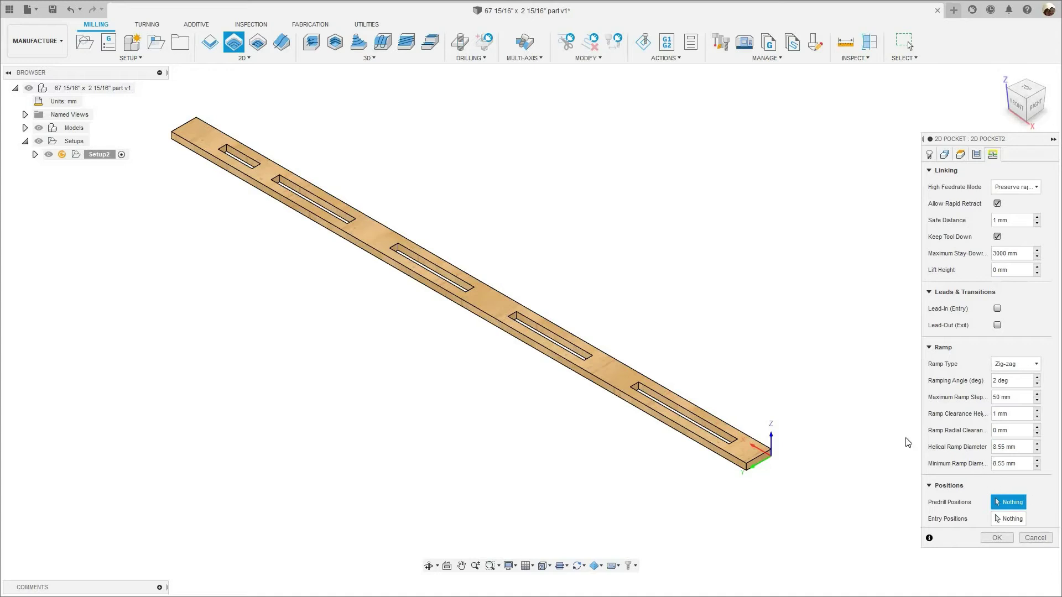
click(984, 538)
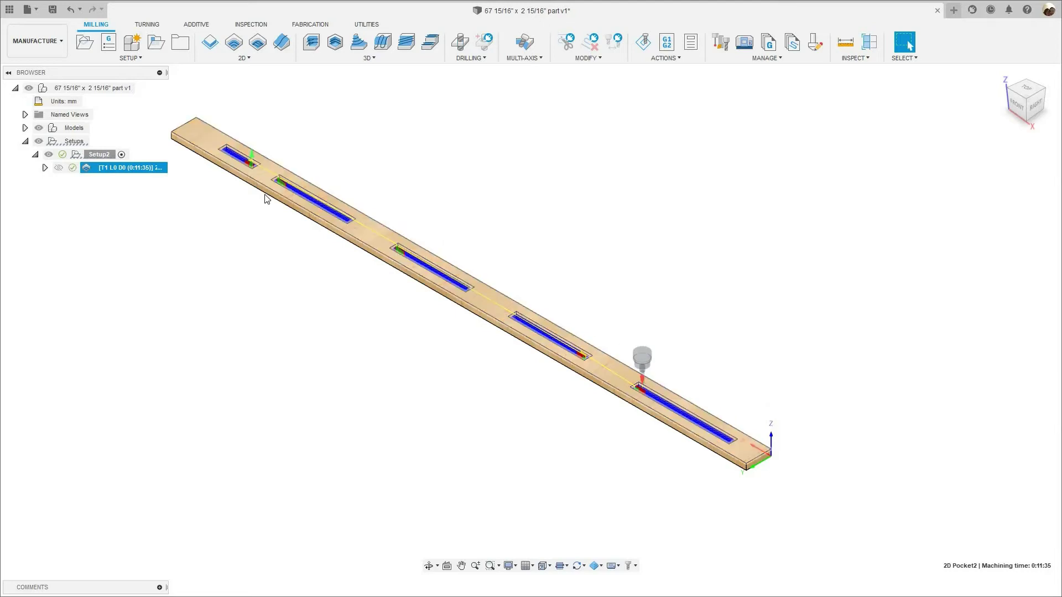
- Simulate the 2D pocket toolpath on the stock, examine the cutting of the slots up close, and close the simulation
right_click(132, 167)
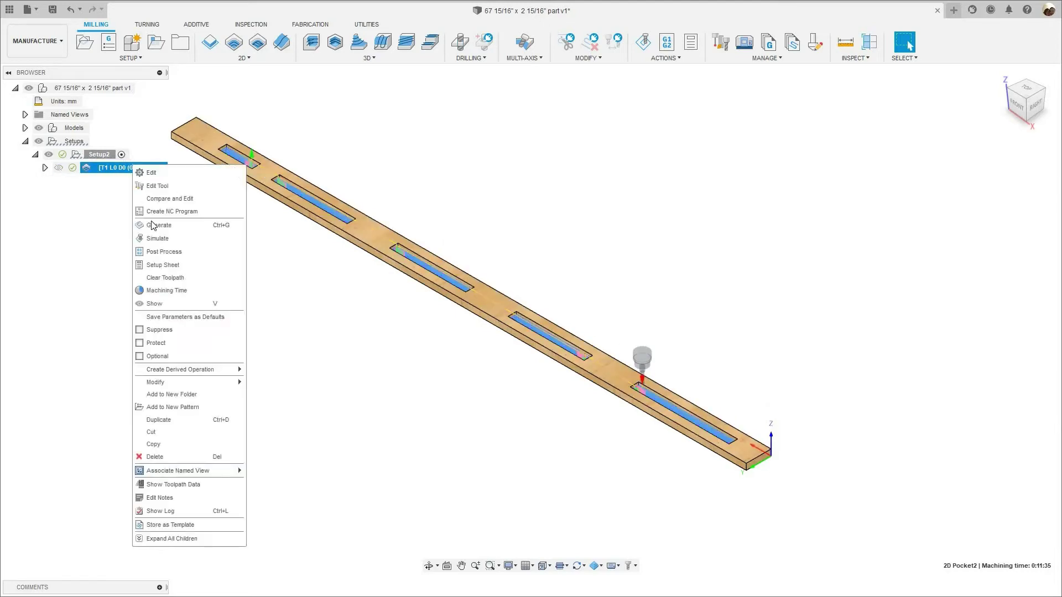
click(158, 239)
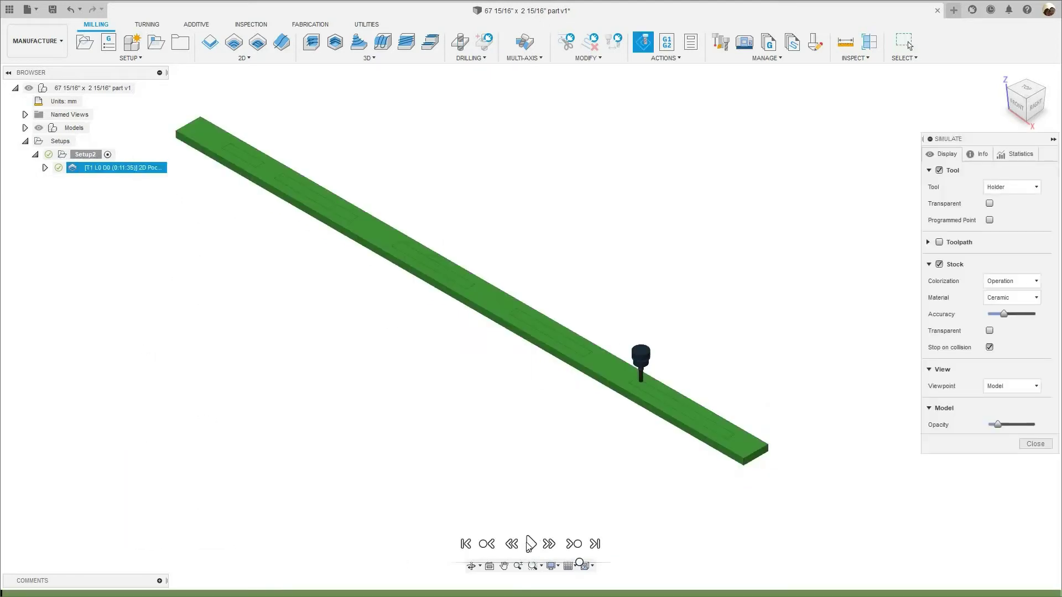
scroll(568, 437, up, 4)
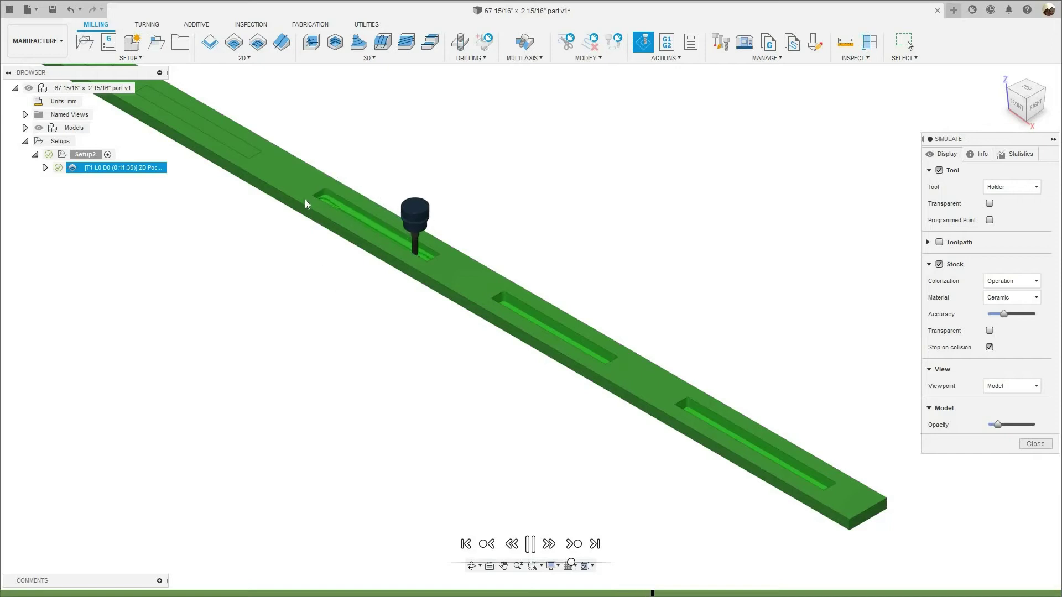
scroll(325, 208, up, 3)
scroll(325, 208, up, 1)
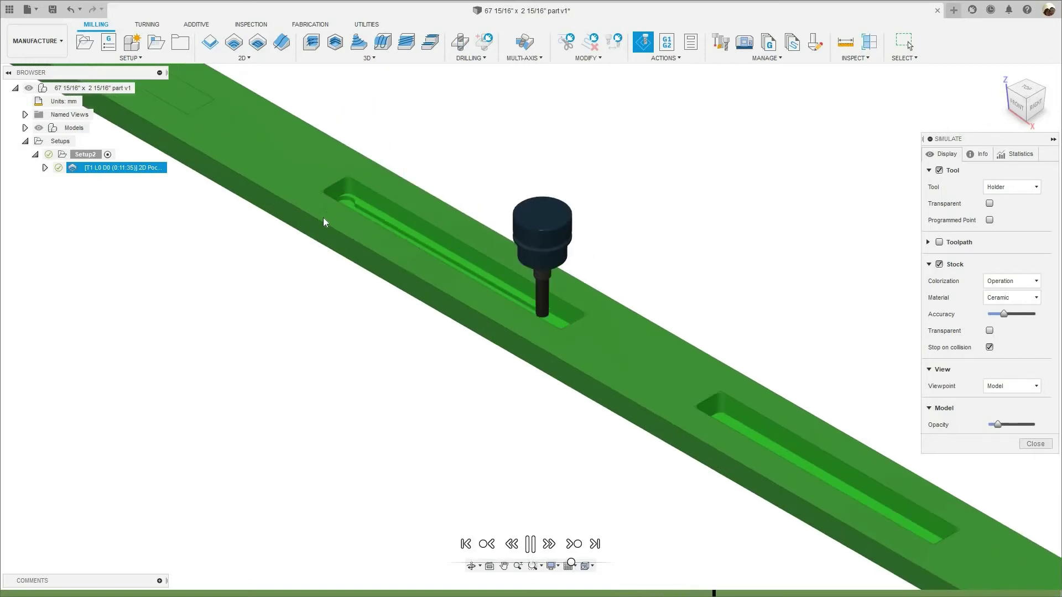
scroll(330, 234, down, 2)
scroll(235, 164, down, 5)
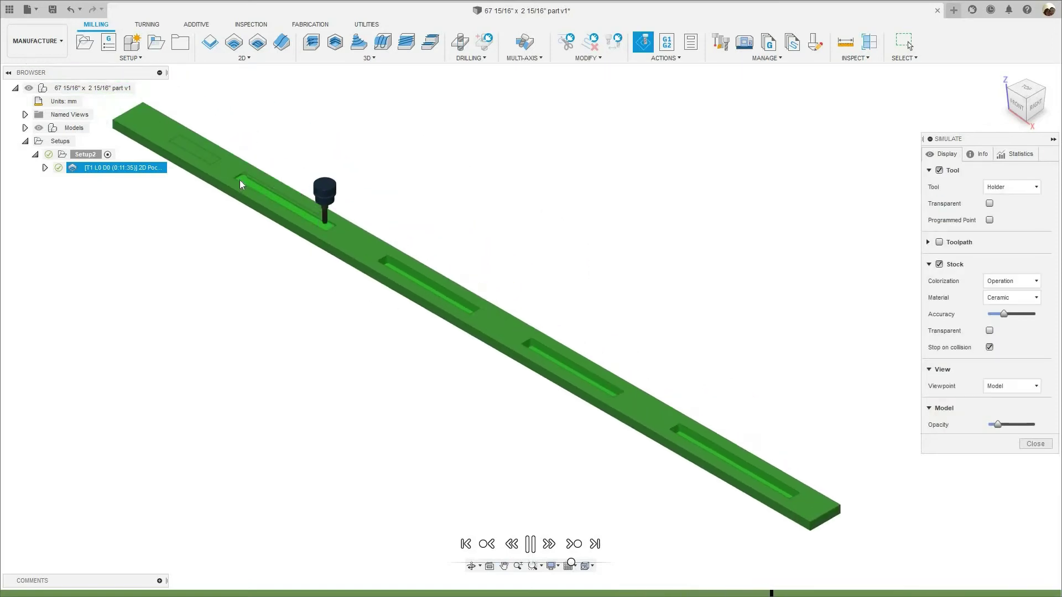
scroll(237, 165, up, 5)
scroll(236, 164, up, 2)
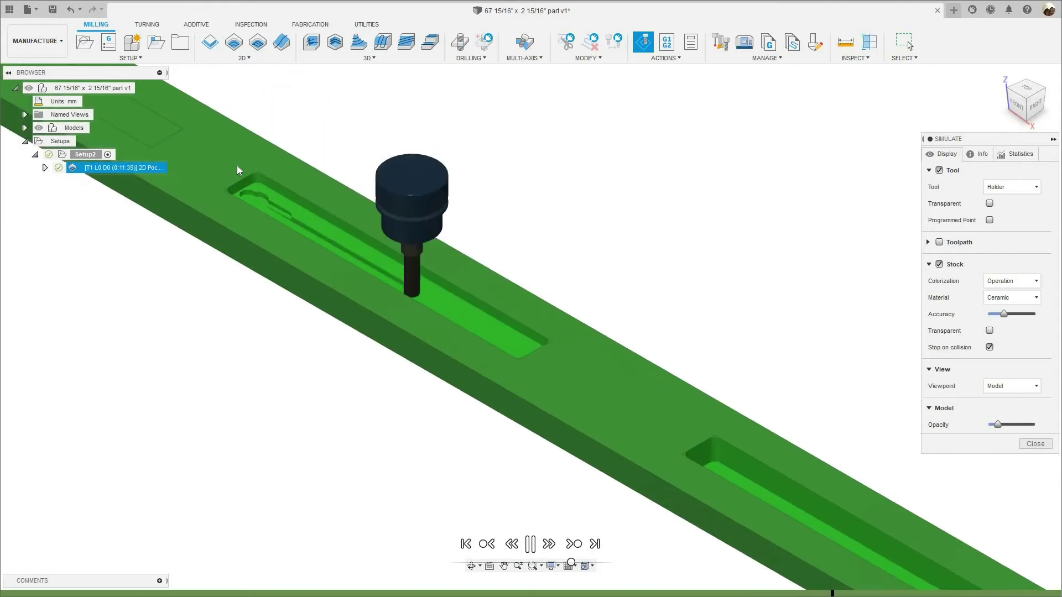
scroll(249, 180, down, 3)
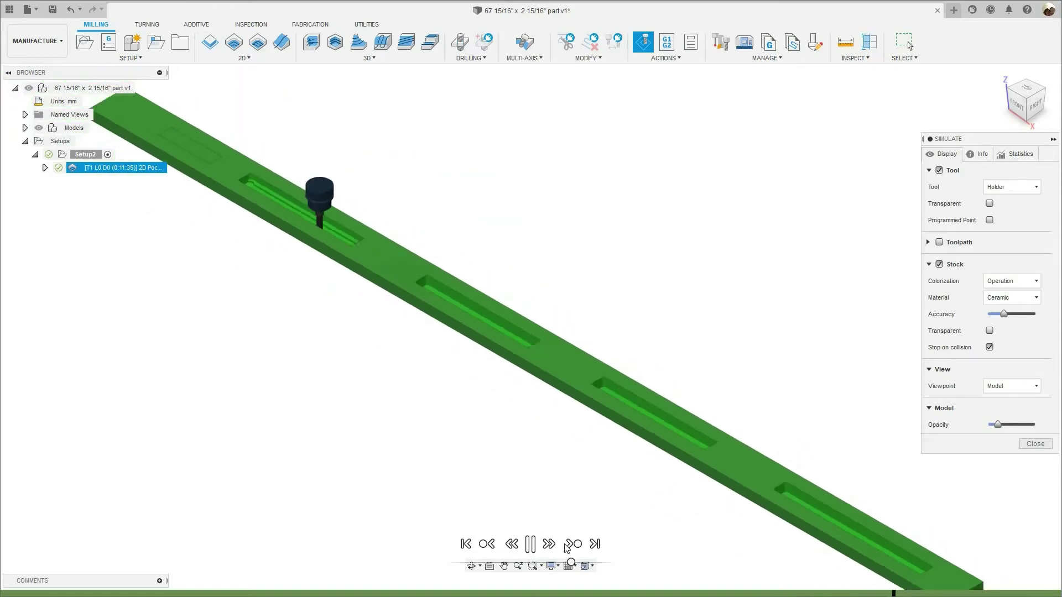
scroll(391, 278, up, 5)
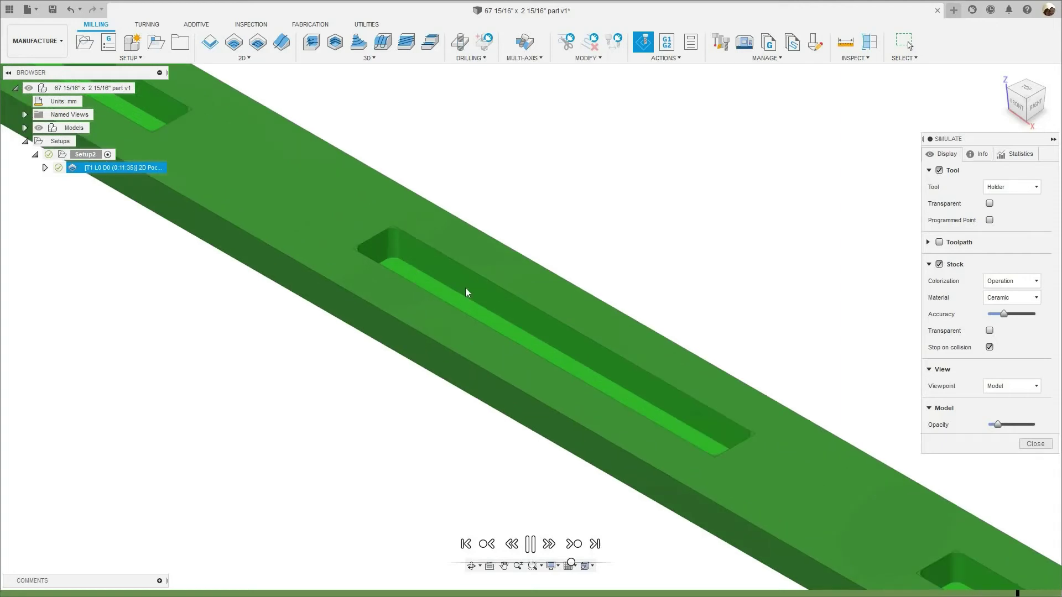
scroll(356, 211, down, 6)
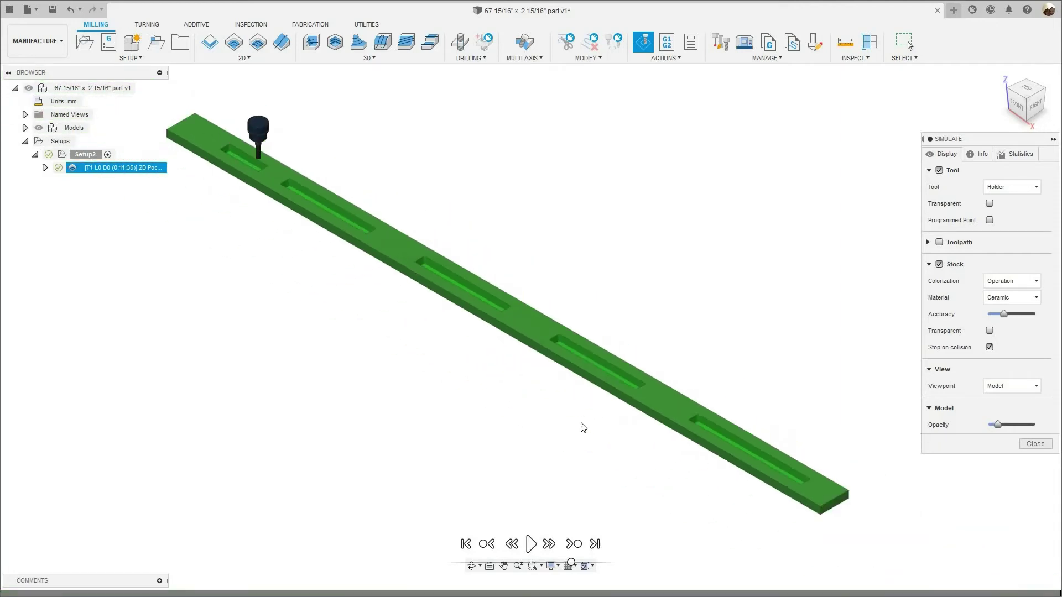
scroll(484, 434, down, 2)
click(1035, 444)
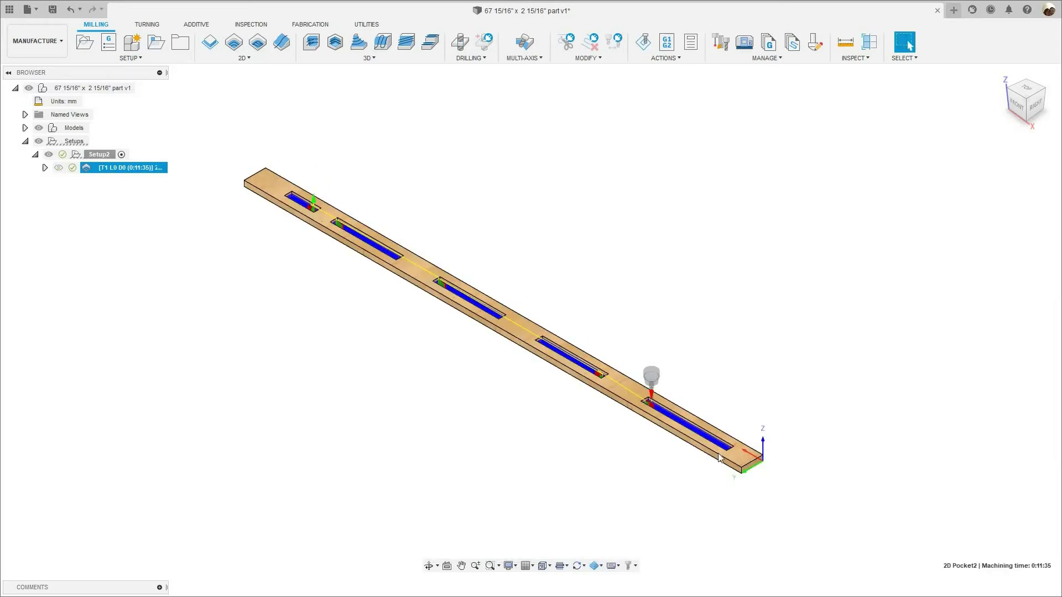
- Put the pocket operation in a new pattern folder and set the pattern type to Mirror pattern
scroll(465, 363, up, 3)
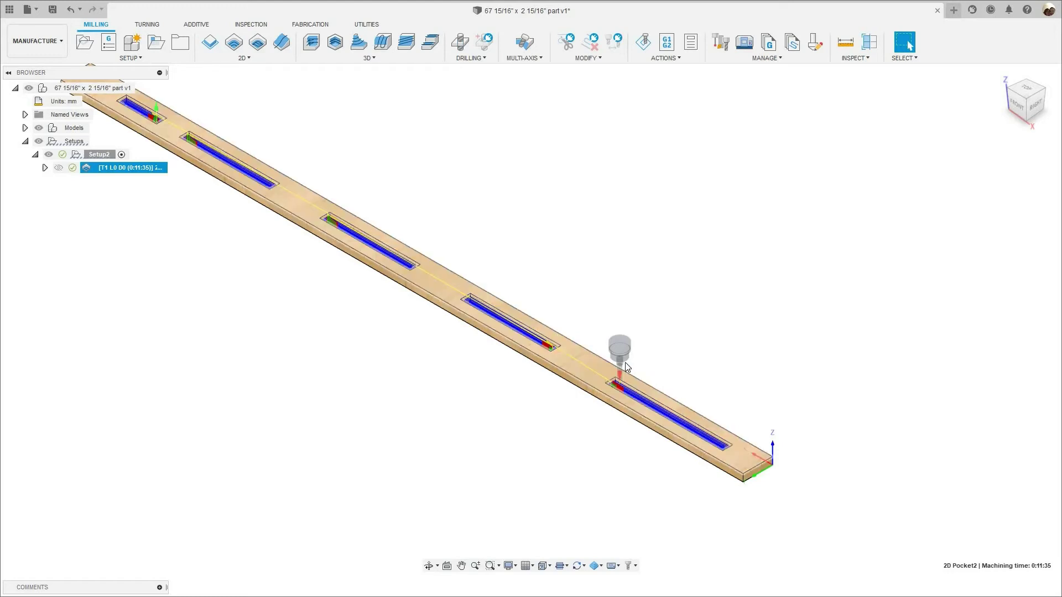
scroll(650, 370, down, 4)
scroll(686, 368, up, 3)
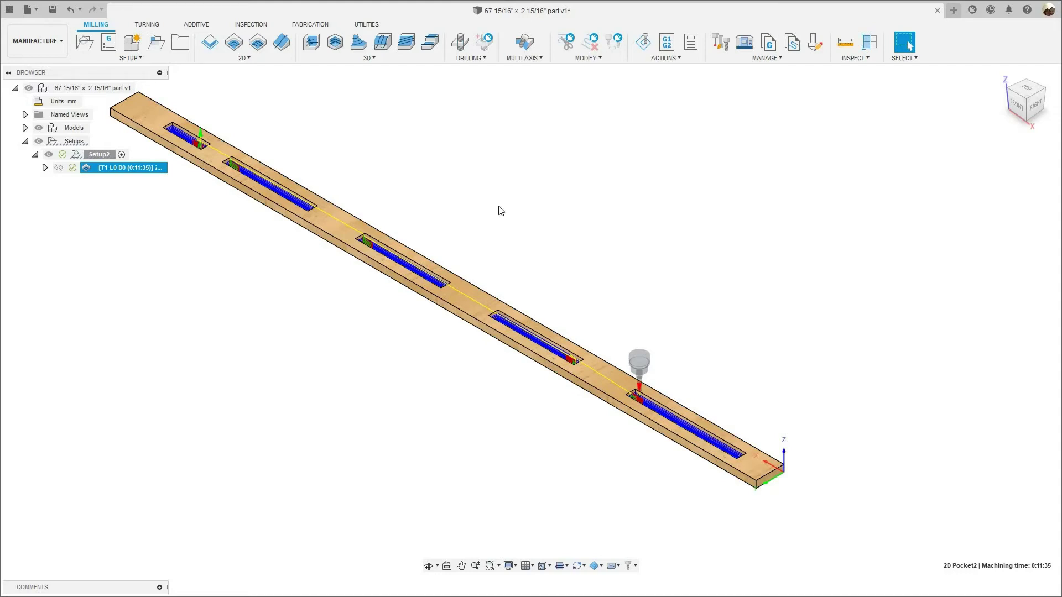
scroll(182, 231, down, 2)
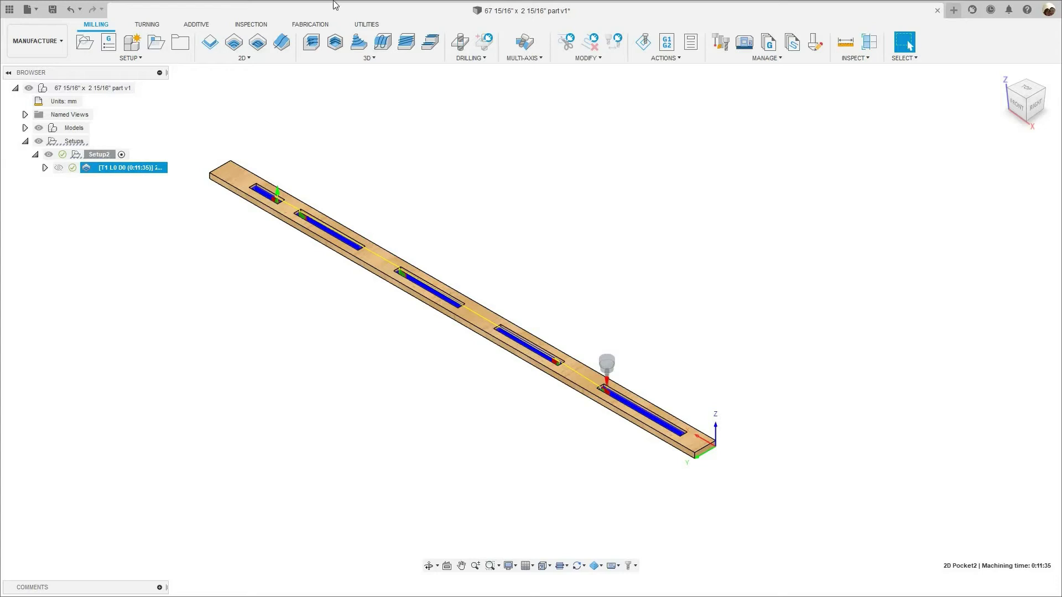
click(158, 49)
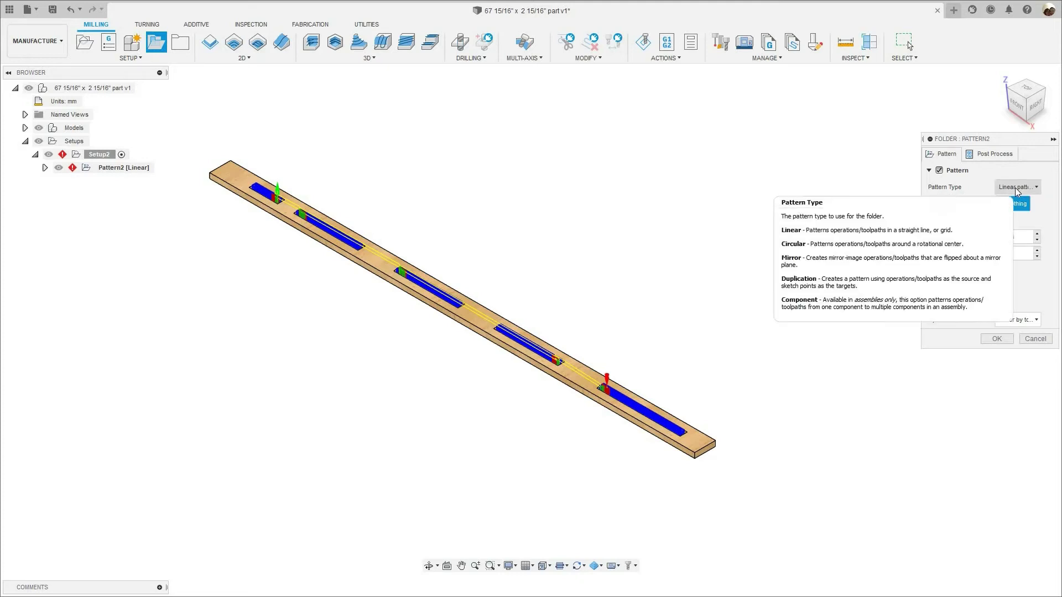
click(1015, 188)
click(1008, 229)
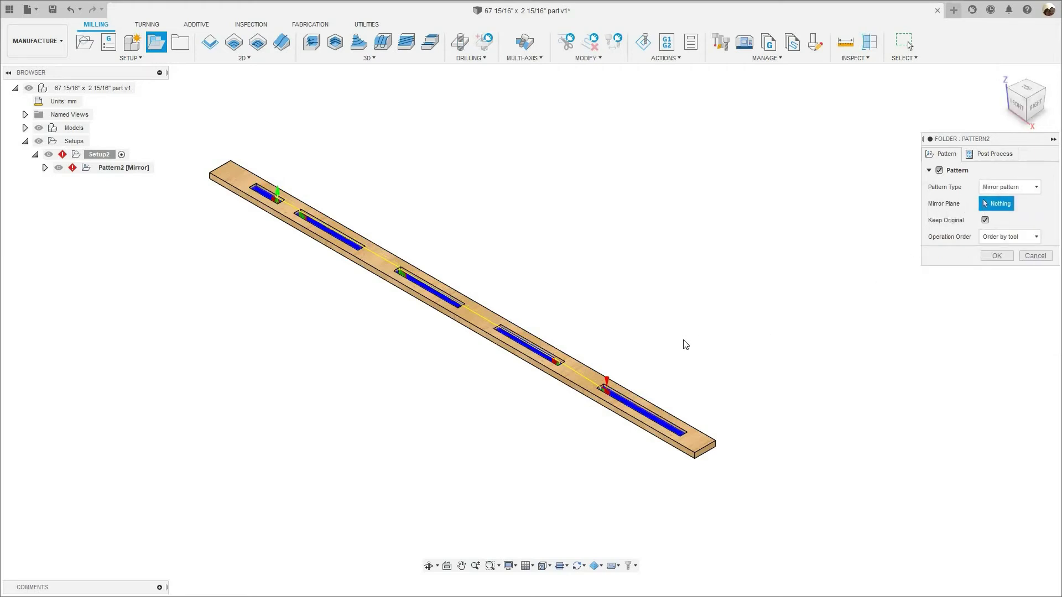
- Select the board's long side face as the mirror plane for the toolpath pattern
shift+middle_drag(573, 343, 416, 349)
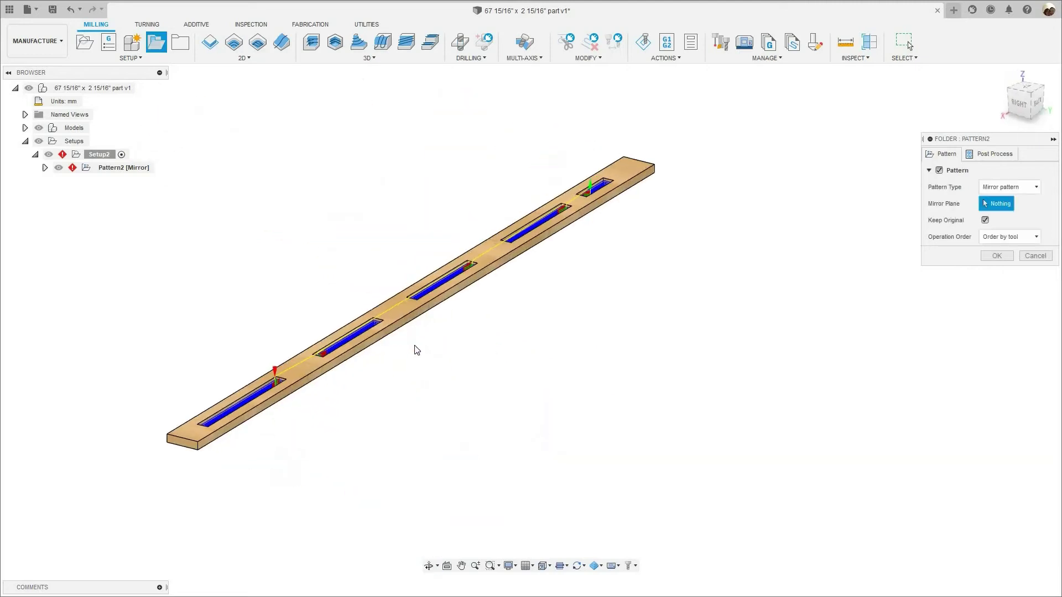
scroll(416, 307, up, 5)
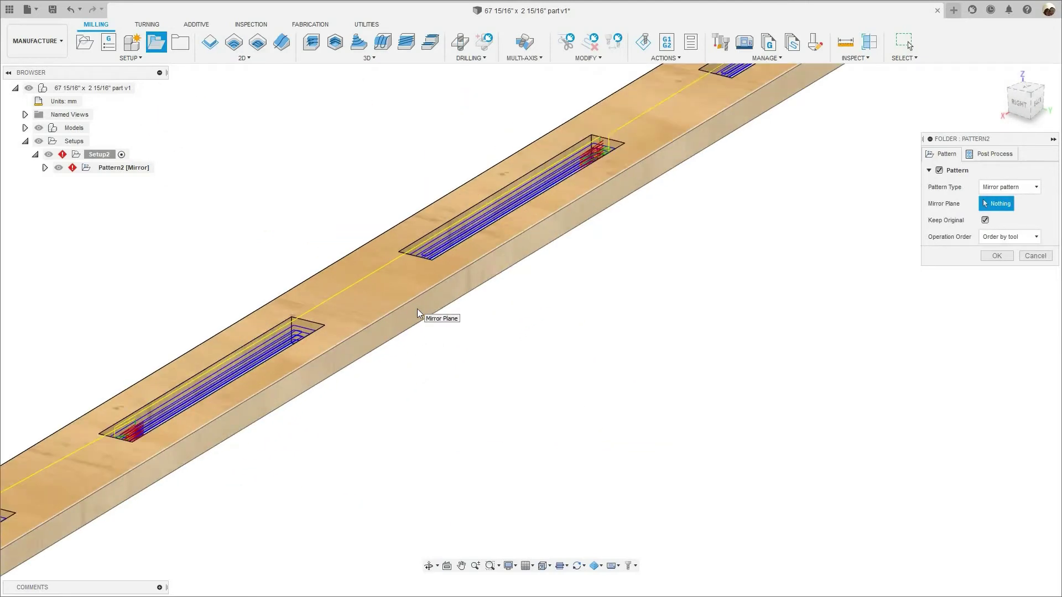
scroll(418, 310, up, 3)
click(459, 328)
scroll(565, 338, up, 1)
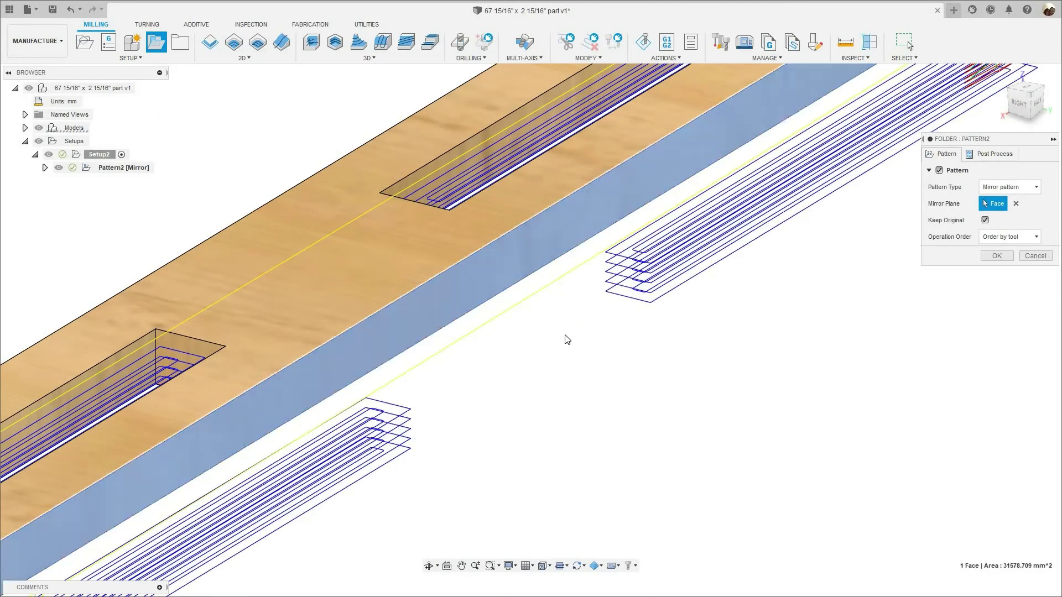
scroll(600, 336, down, 8)
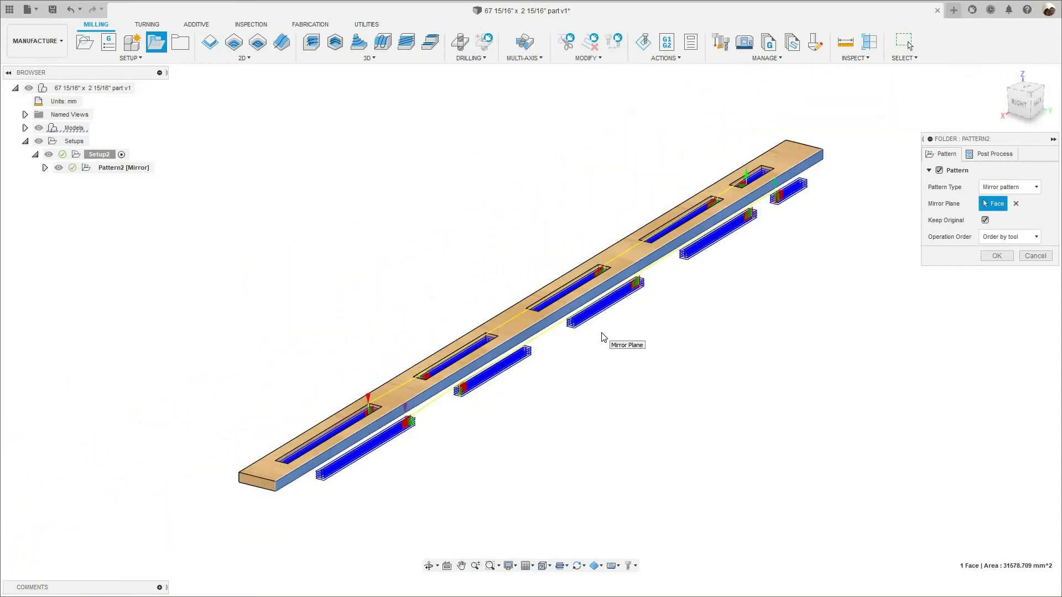
- Examine the mirrored toolpaths beside the board and set the pattern's operation order to Preserve order
shift+middle_drag(660, 338, 630, 250)
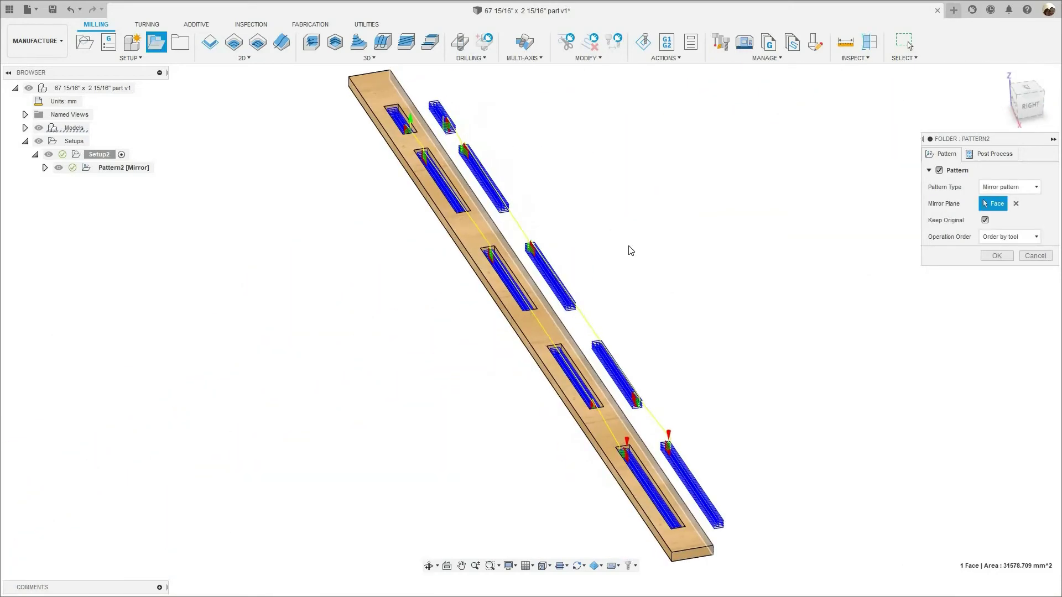
shift+middle_drag(695, 320, 829, 271)
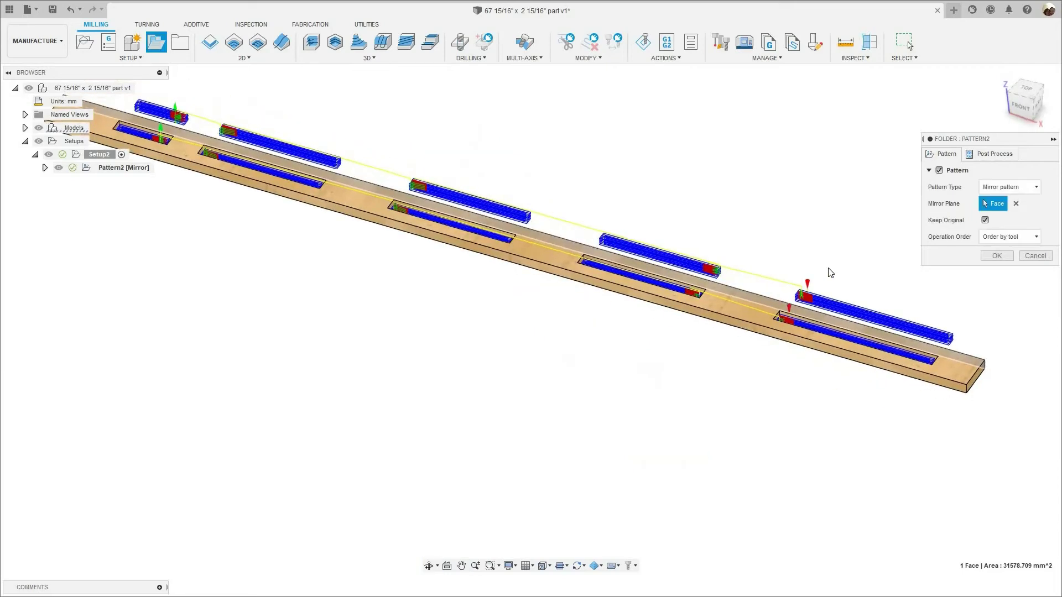
scroll(676, 271, up, 3)
scroll(627, 274, down, 5)
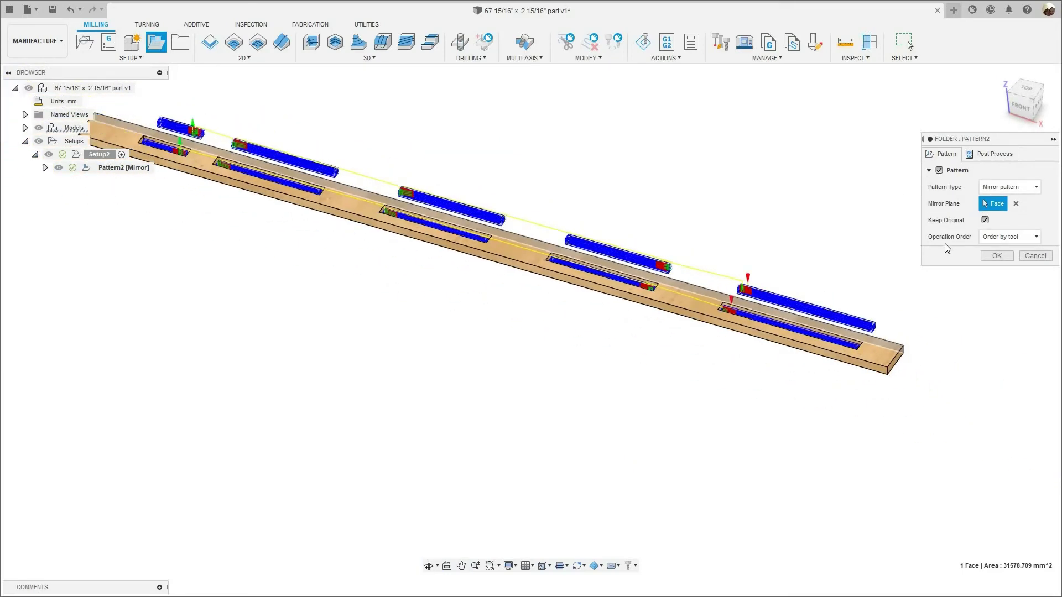
click(991, 239)
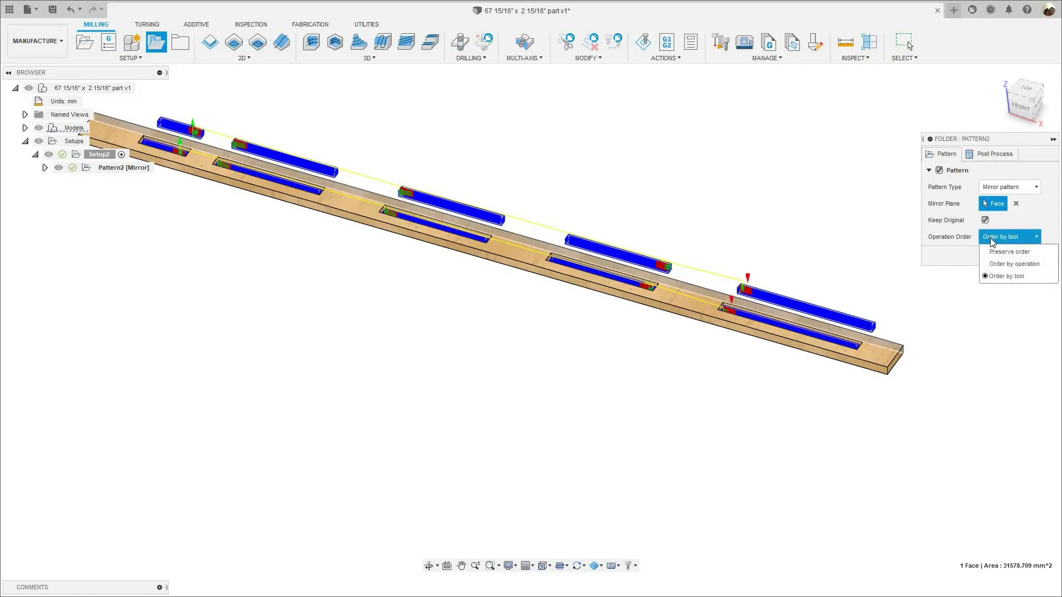
key(Return)
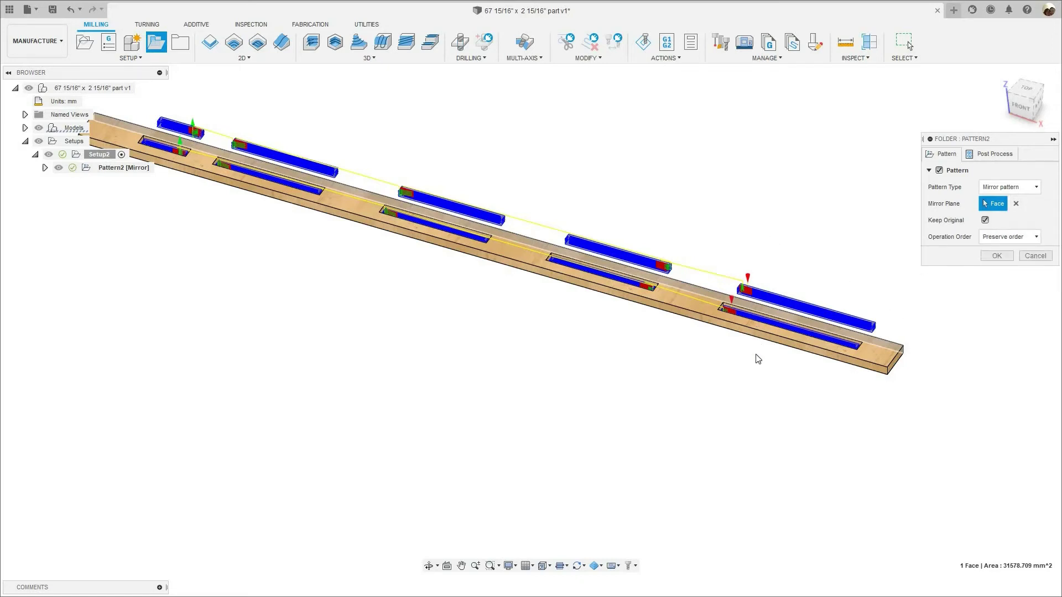
- Inspect the mirrored toolpaths along the board's length and accept the mirror pattern, keeping the original toolpaths
scroll(756, 357, up, 3)
scroll(772, 367, up, 2)
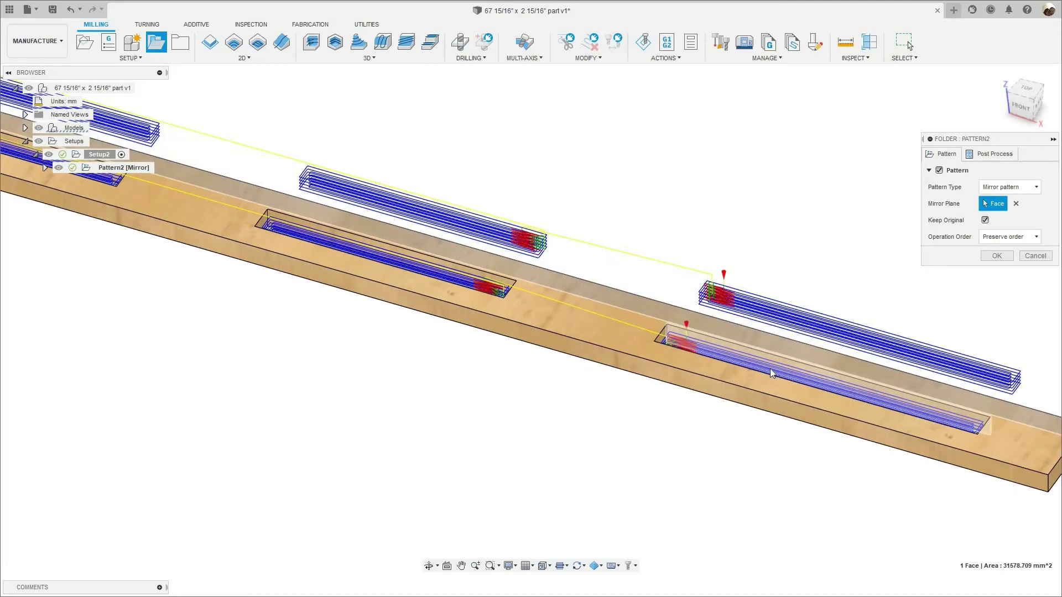
scroll(772, 372, down, 8)
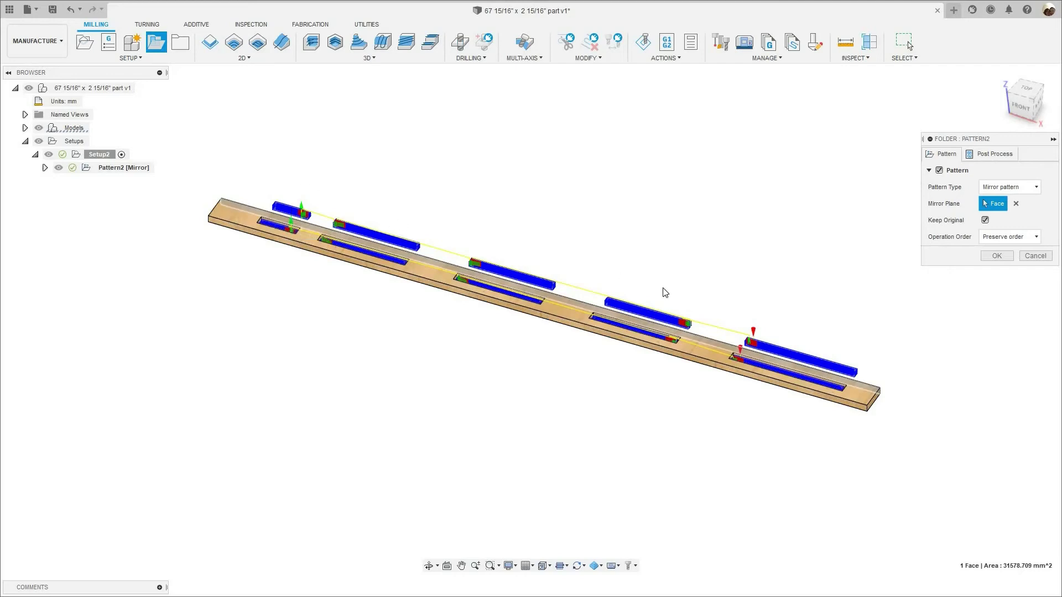
scroll(762, 377, up, 4)
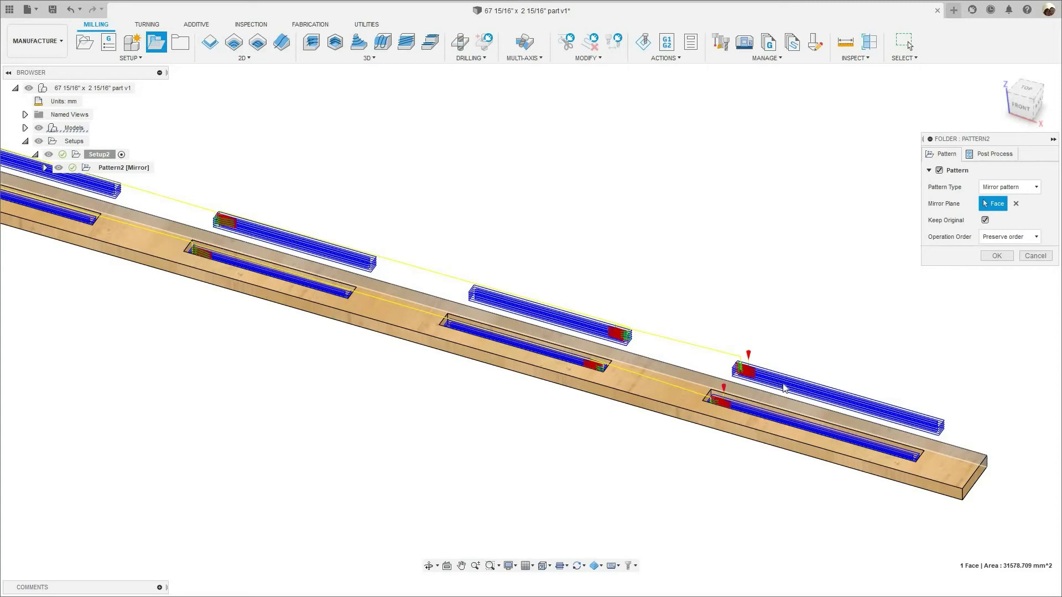
scroll(783, 388, down, 1)
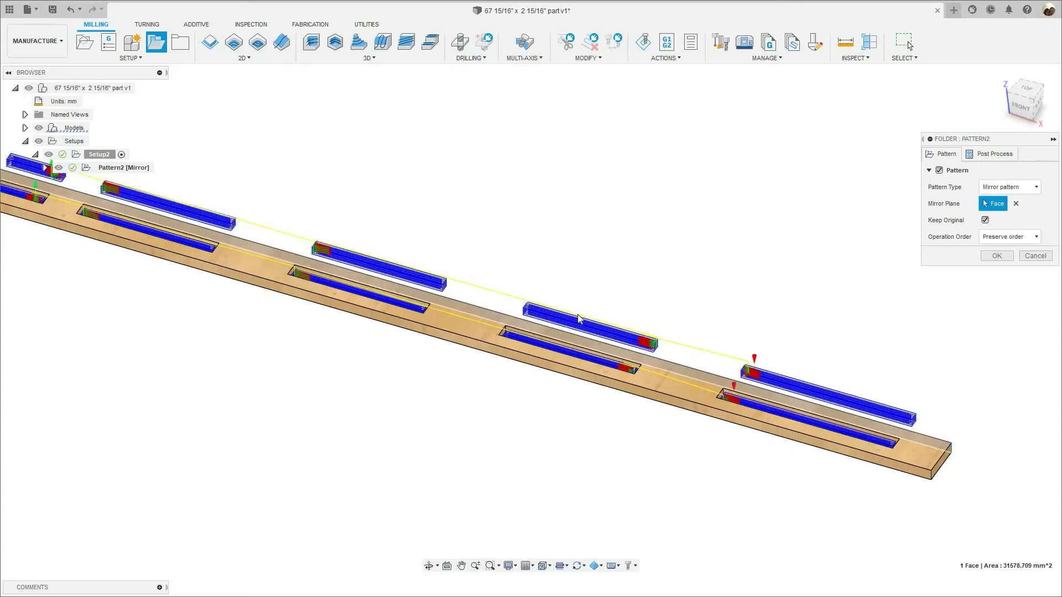
scroll(405, 268, down, 2)
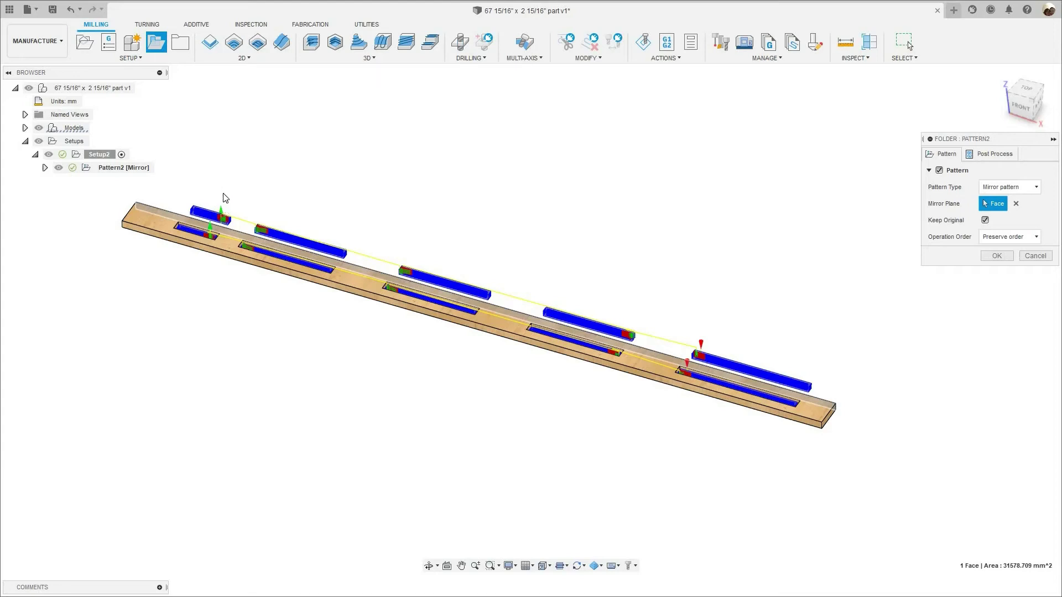
click(994, 256)
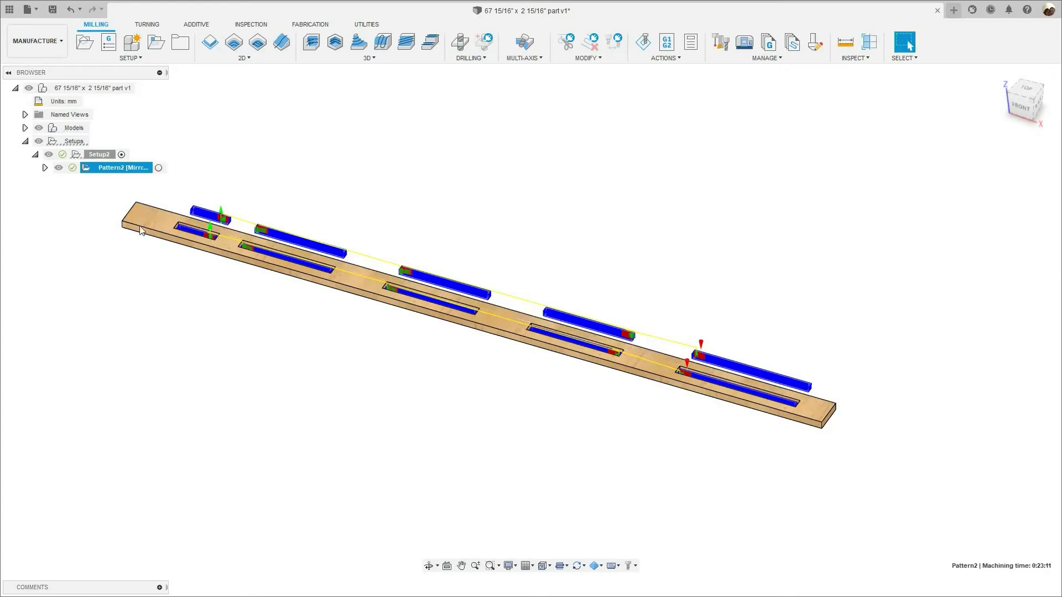
- Simulate the mirror pattern on the stock and follow the tool from the original slots to the mirrored ones
right_click(114, 167)
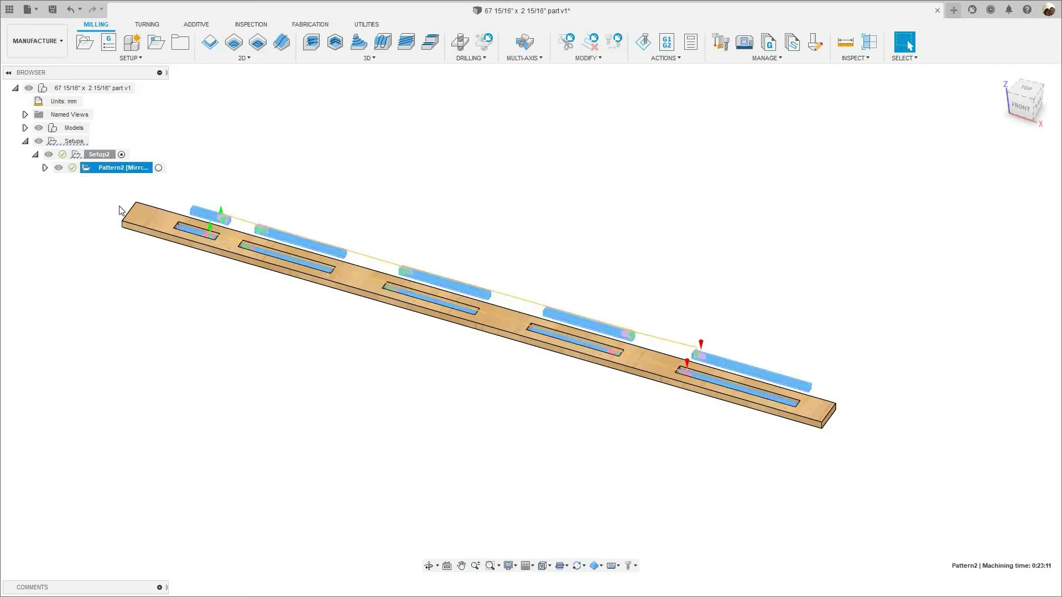
click(139, 268)
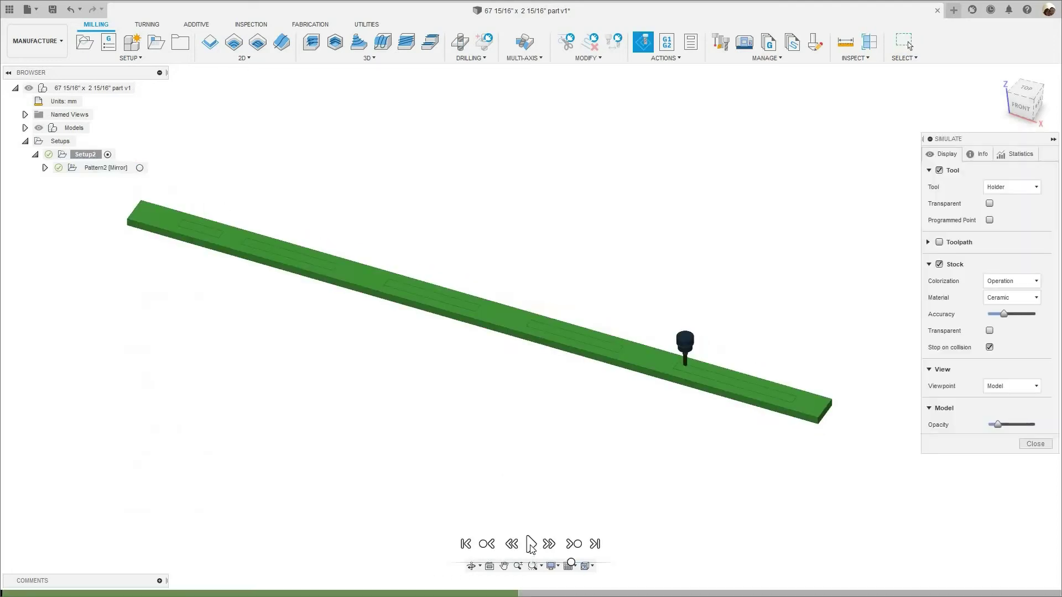
click(530, 542)
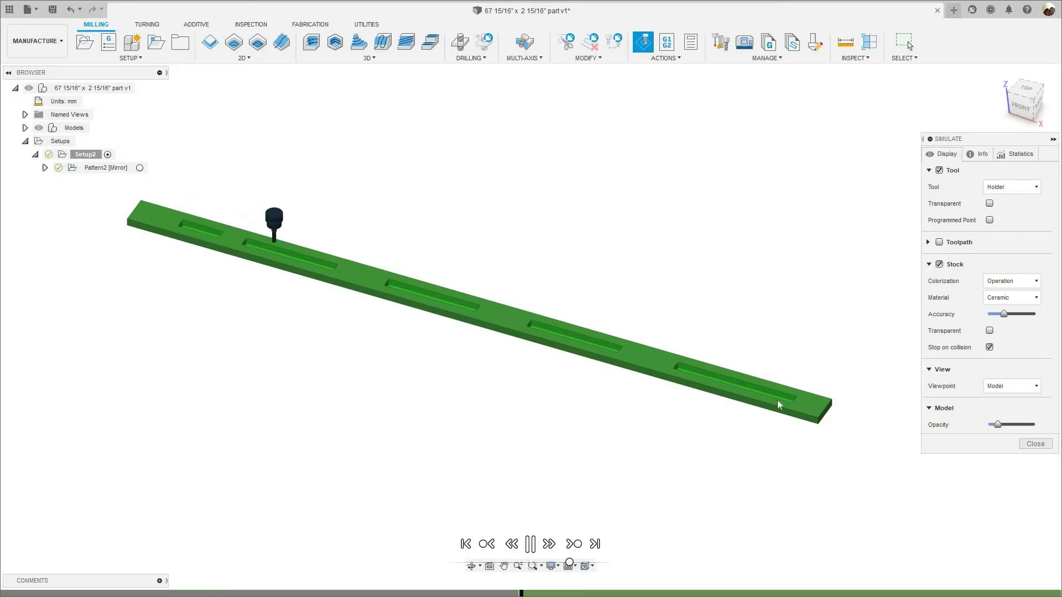
scroll(785, 387, up, 2)
scroll(761, 380, up, 2)
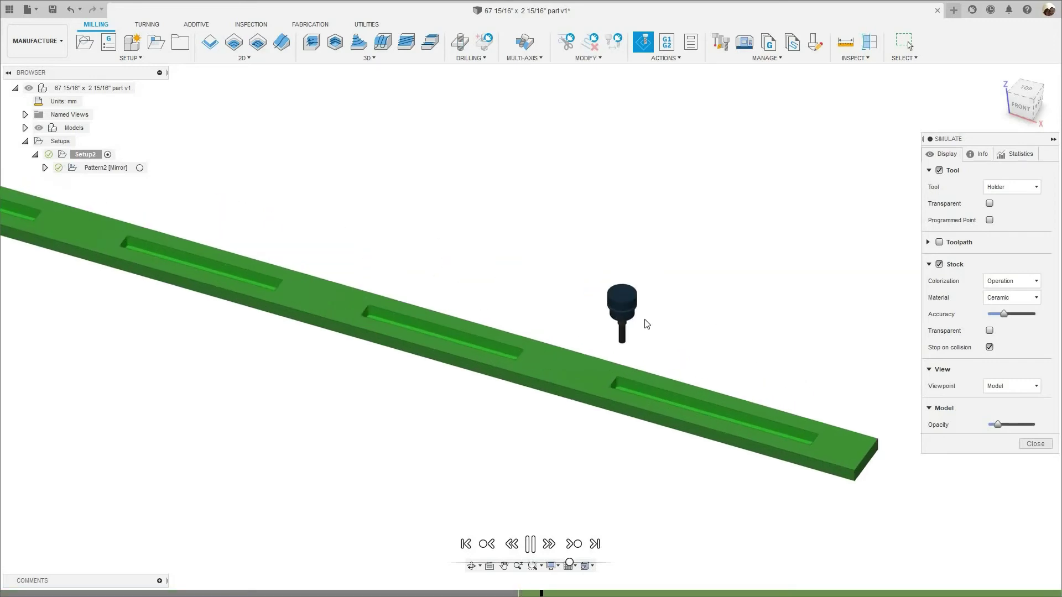
middle_drag(645, 325, 541, 310)
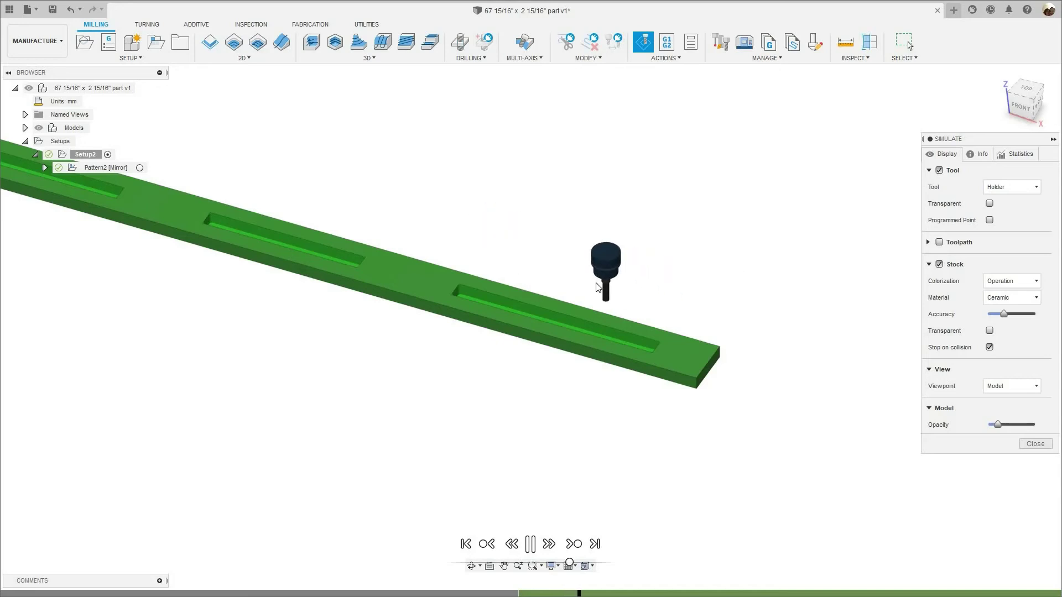
- Show the toolpath in the simulation, examine the mirrored slots being cut beside the stock, and close the simulation
click(939, 243)
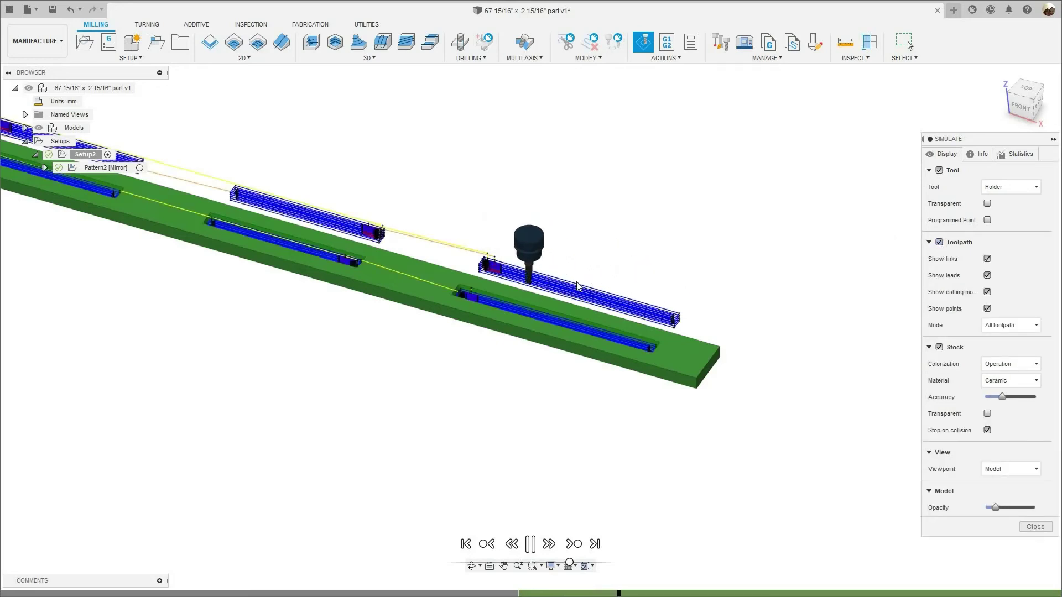
scroll(399, 244, up, 5)
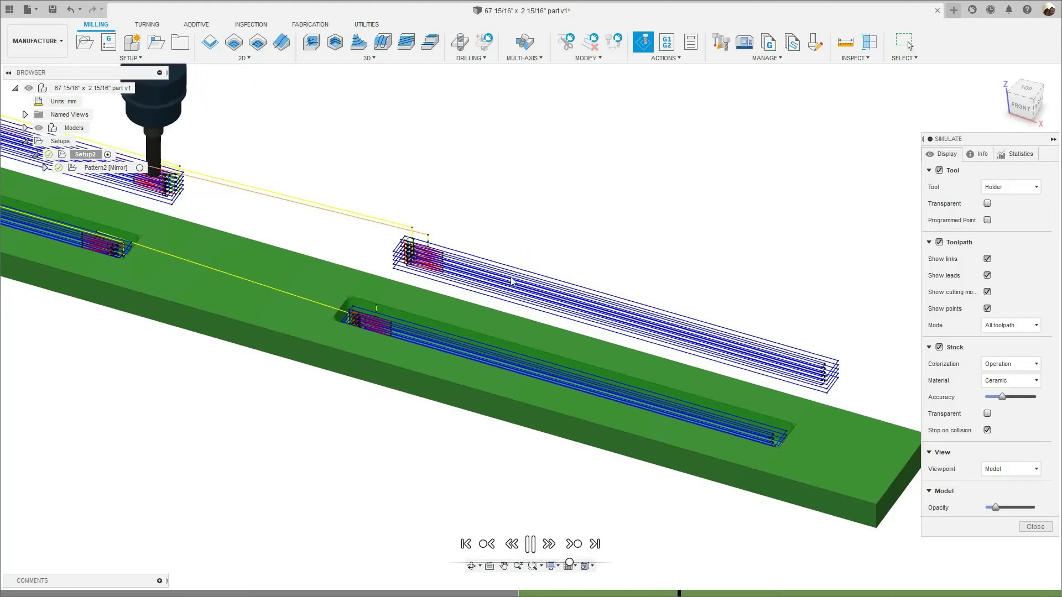
scroll(487, 277, down, 1)
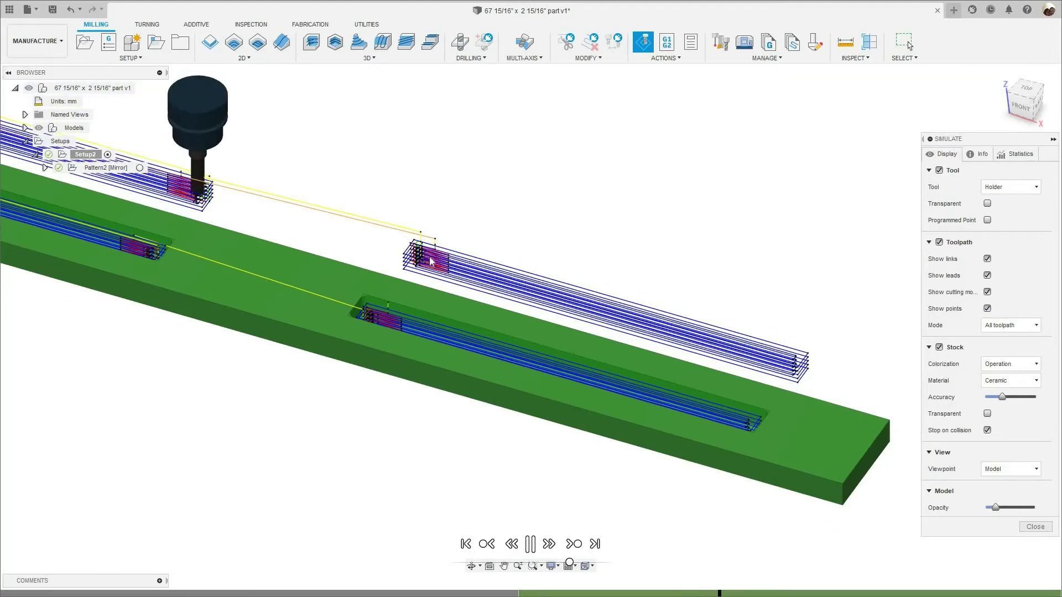
scroll(426, 259, up, 4)
scroll(425, 260, down, 8)
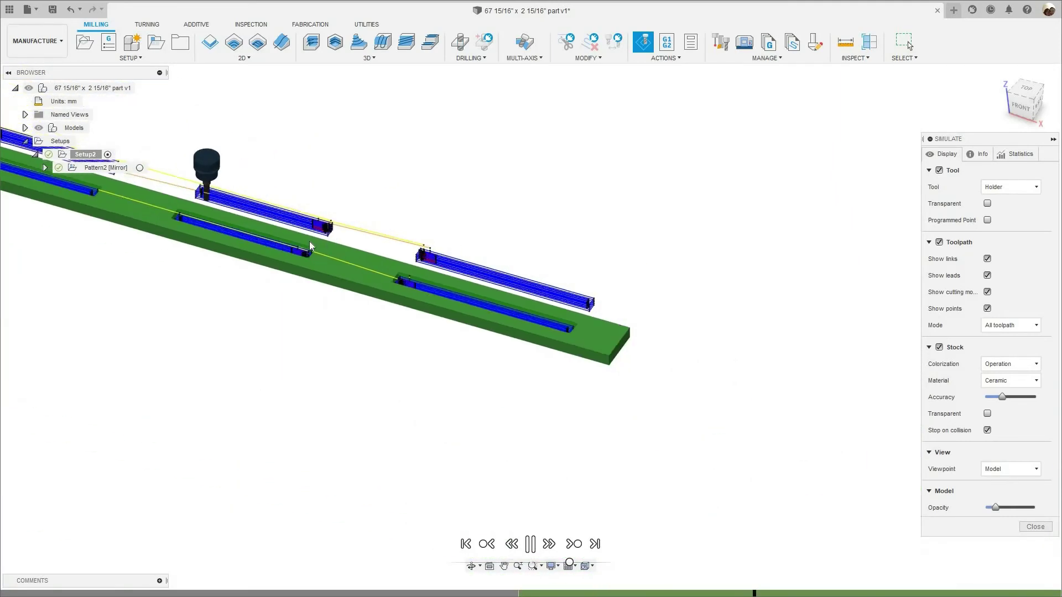
scroll(312, 246, down, 4)
middle_drag(311, 247, 552, 389)
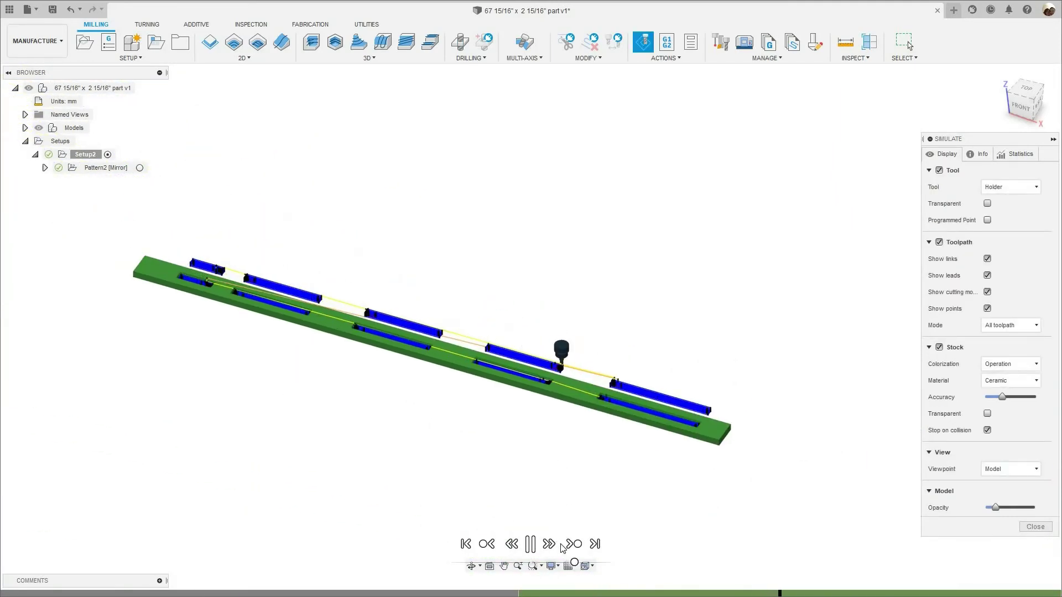
scroll(287, 299, up, 2)
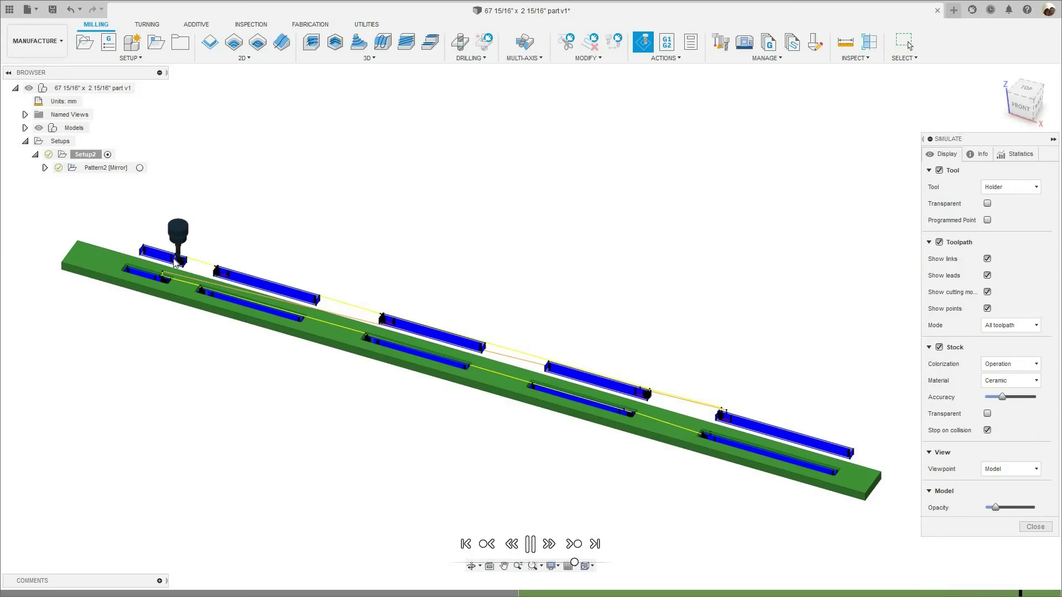
scroll(138, 262, up, 5)
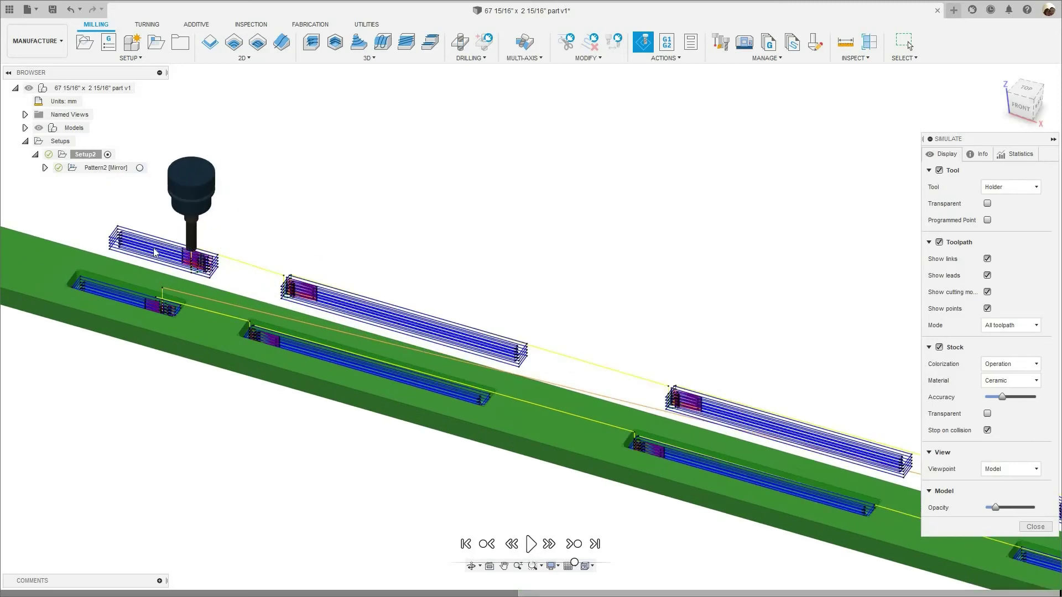
scroll(418, 277, down, 5)
click(1037, 530)
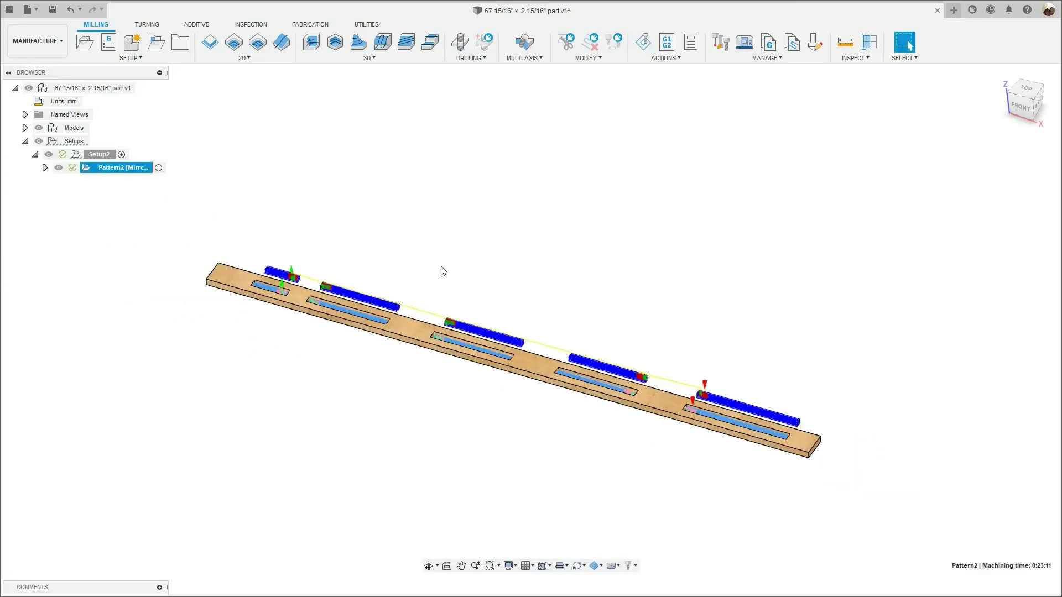
- Post process Setup2 with the woodWOP post as the NC program sides, overwriting the existing sides.mpr
click(101, 152)
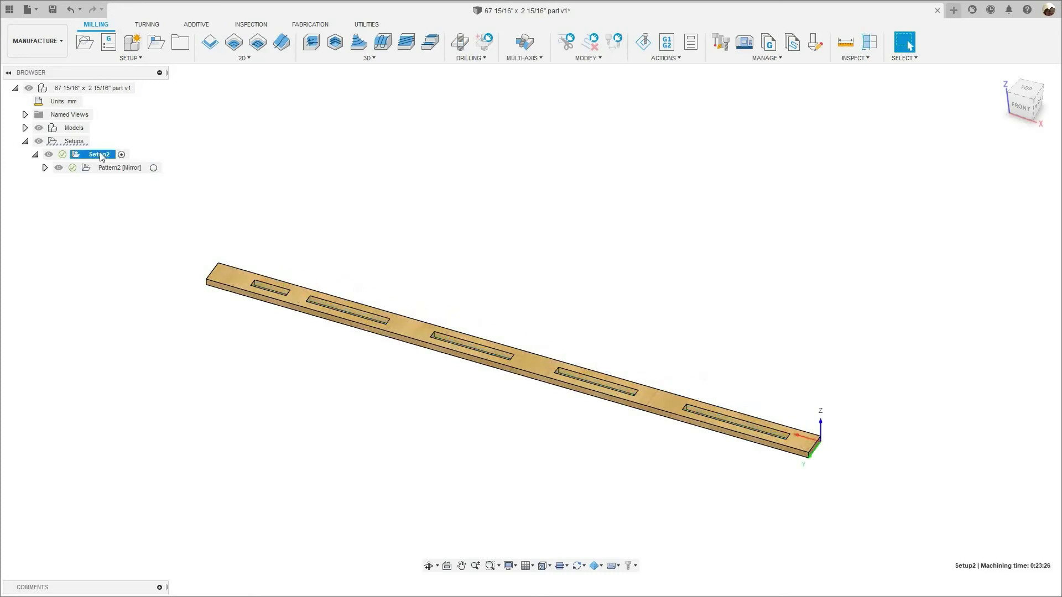
right_click(102, 157)
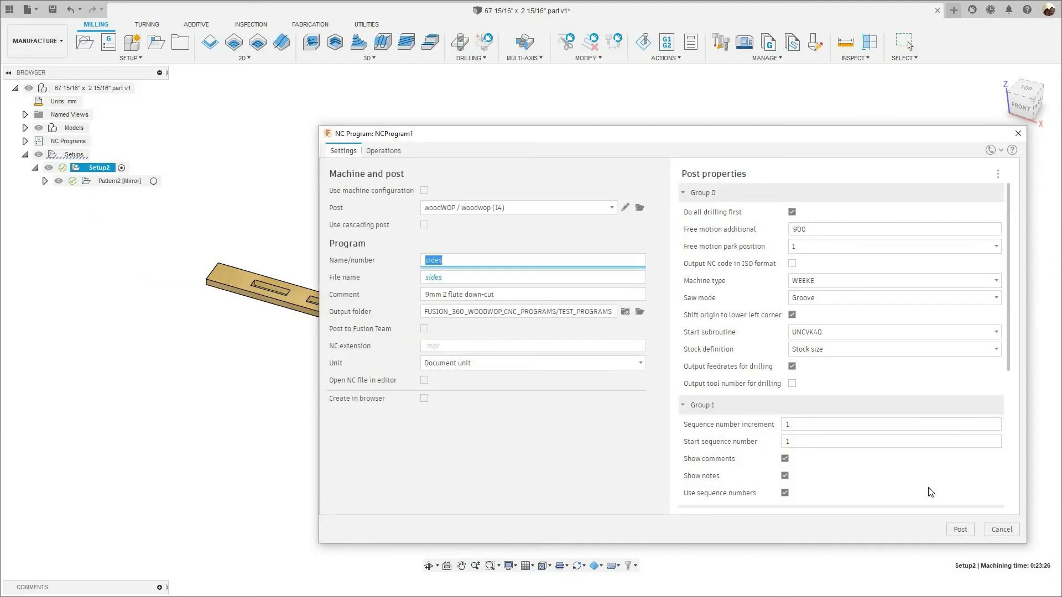
click(959, 531)
click(949, 529)
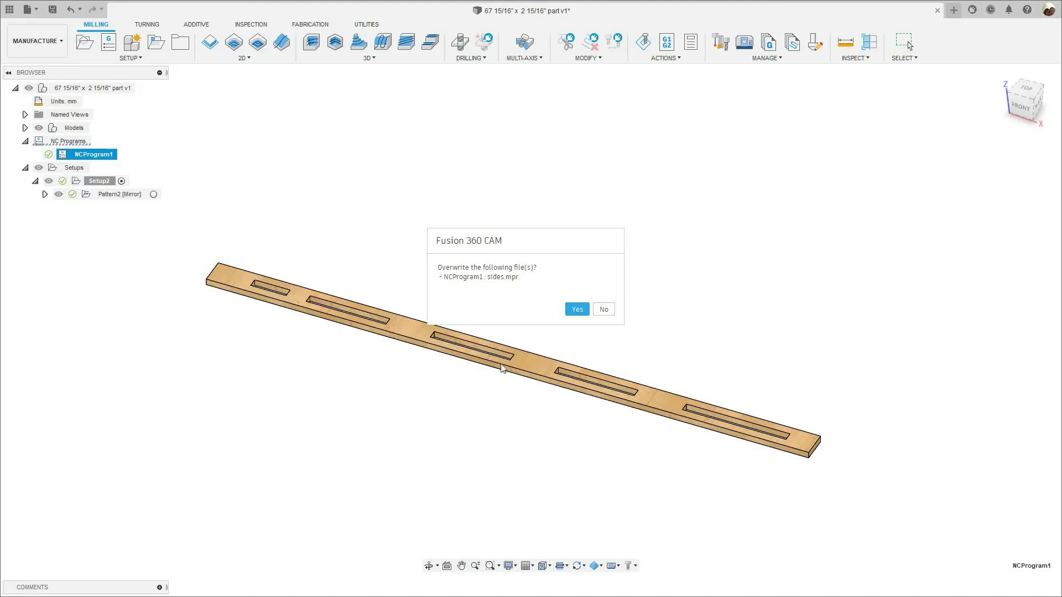
click(577, 310)
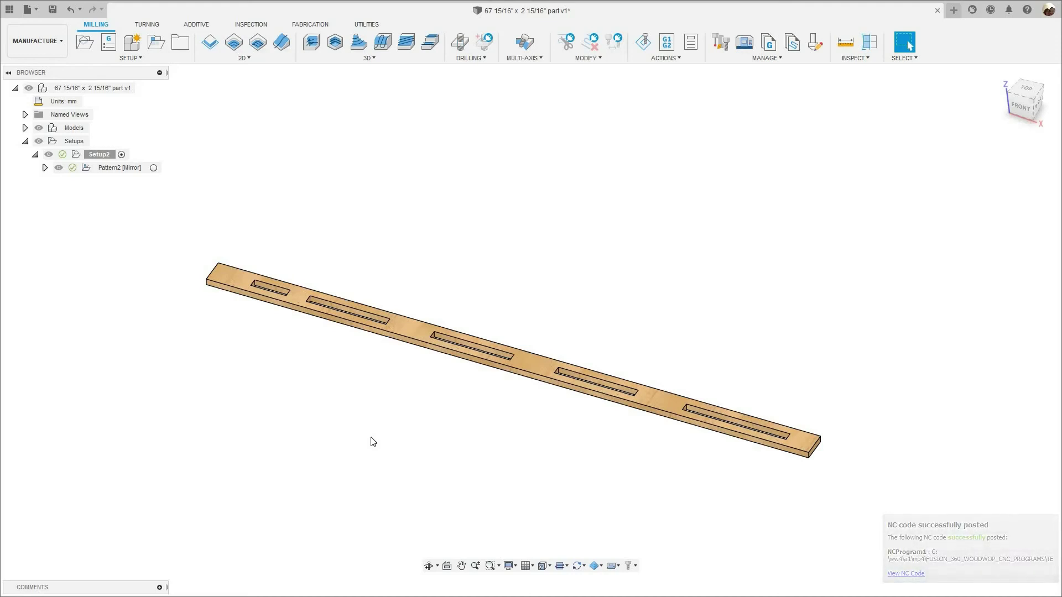
- Switch to woodWOP and open the program sides from the TEST_PROGRAMS folder inside FUSION_360_WOODWOP_CNC_PROGRAMS
key(super)
click(206, 589)
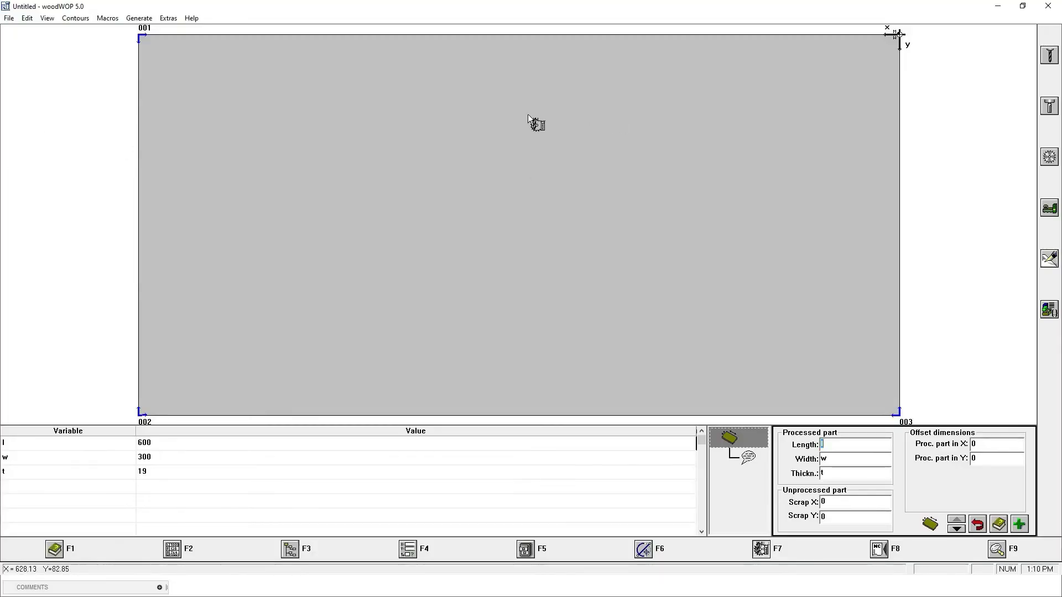
click(9, 17)
click(27, 55)
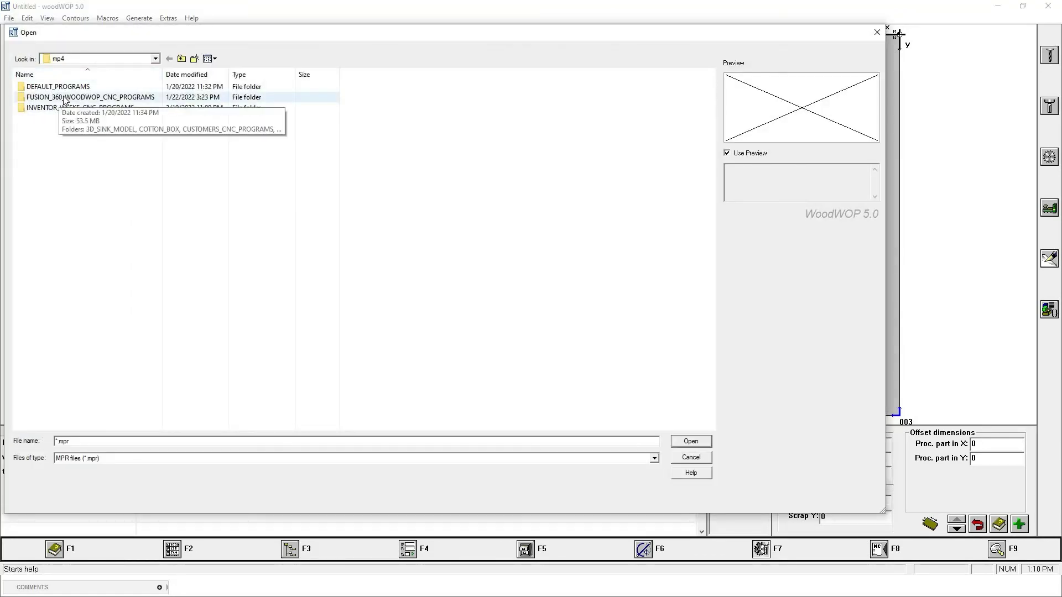
click(63, 100)
double_click(63, 99)
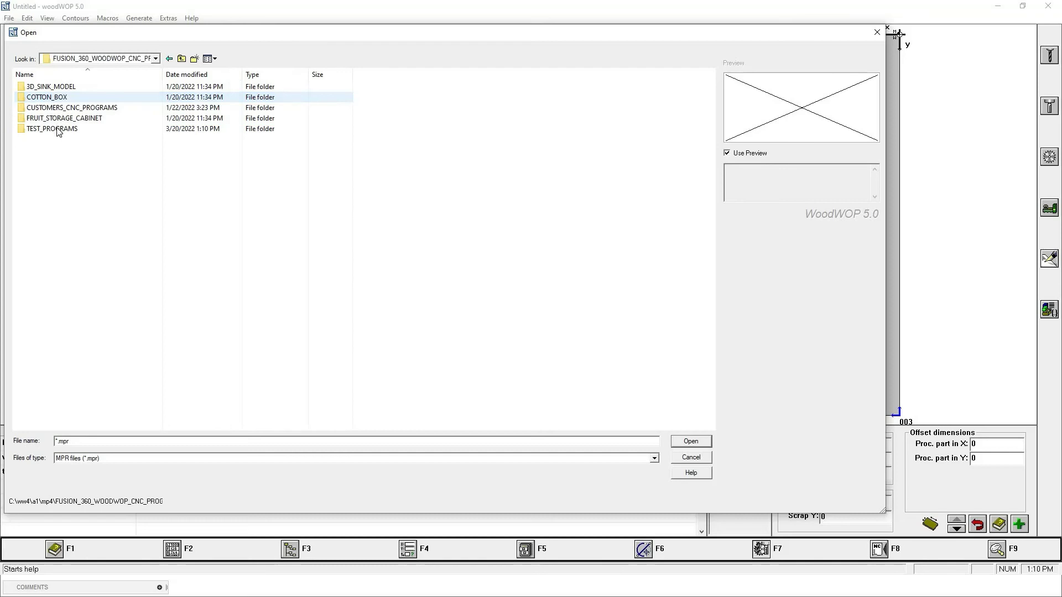
double_click(56, 129)
click(34, 87)
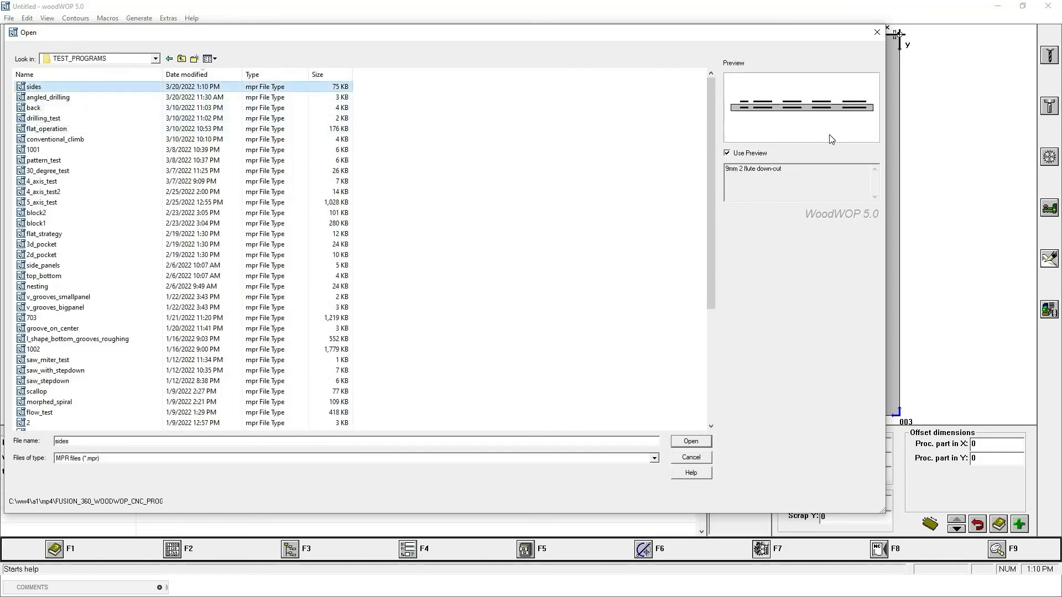
click(690, 442)
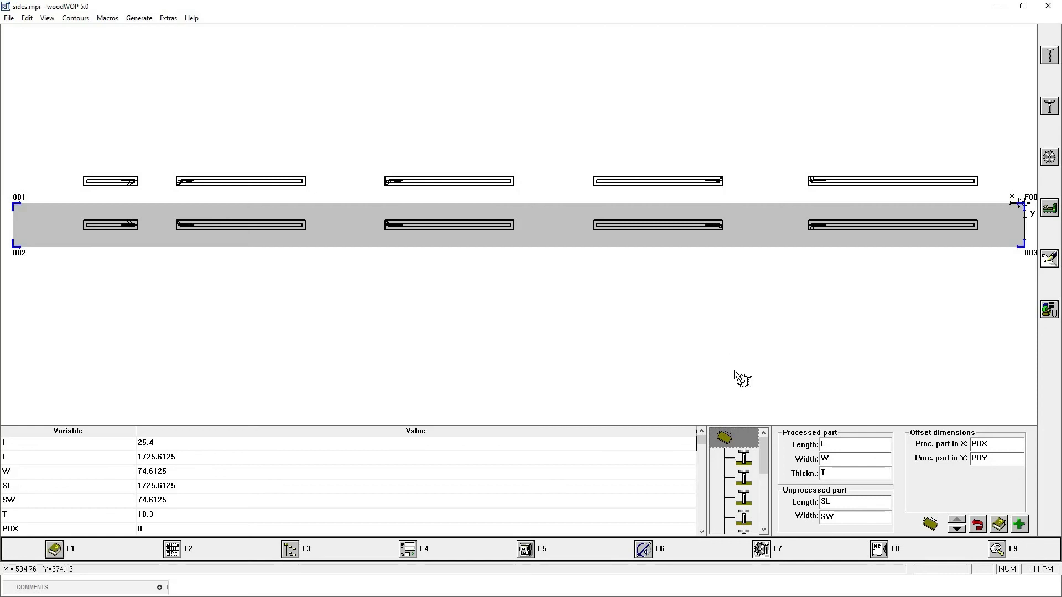
- Step through the router macros of the five slots on the board to check their cutting order
click(744, 466)
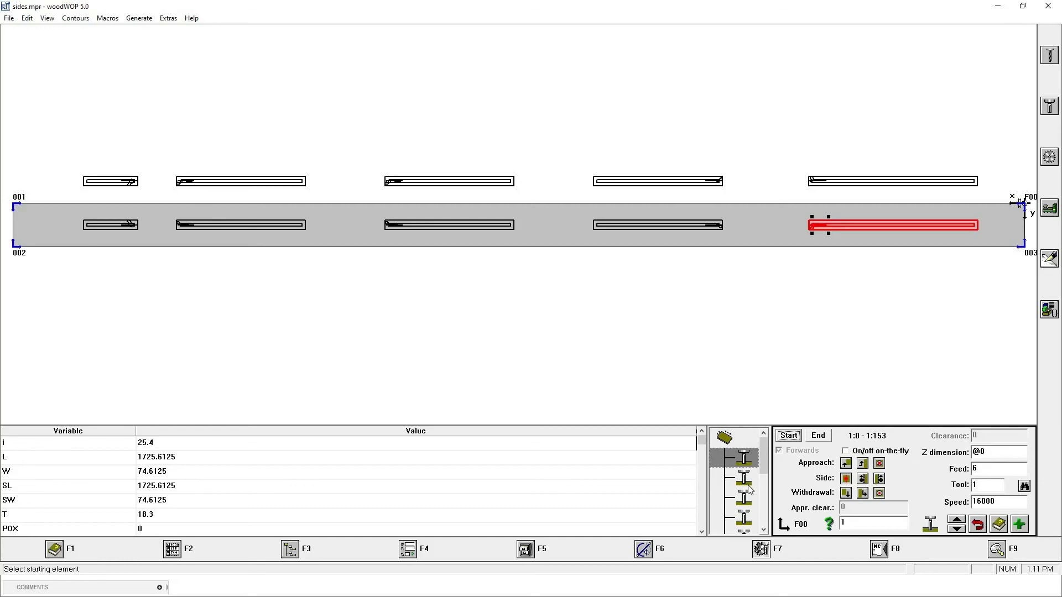
key(Down)
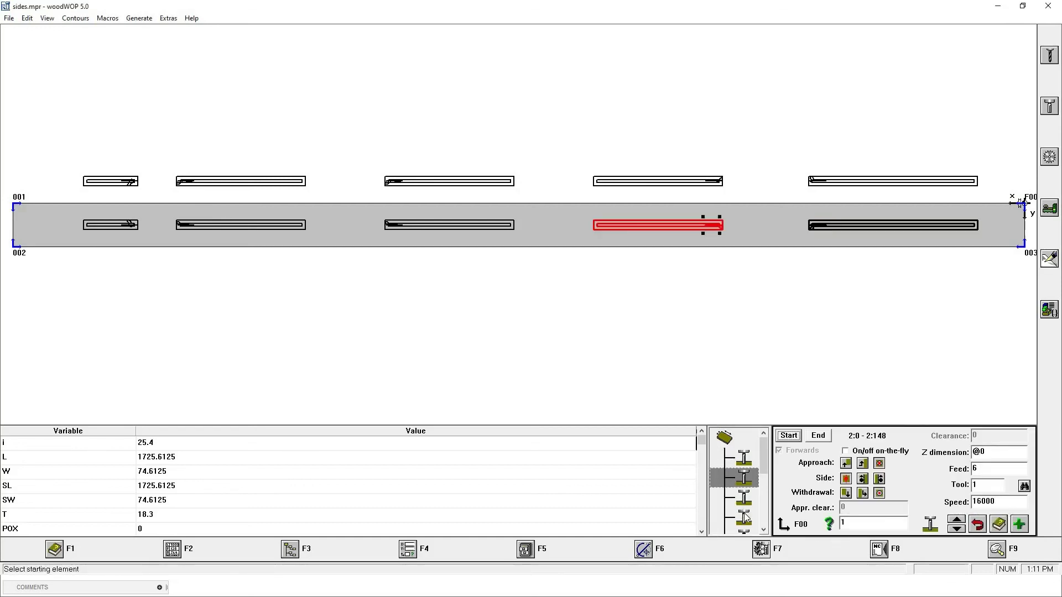
key(Down)
key(Down)
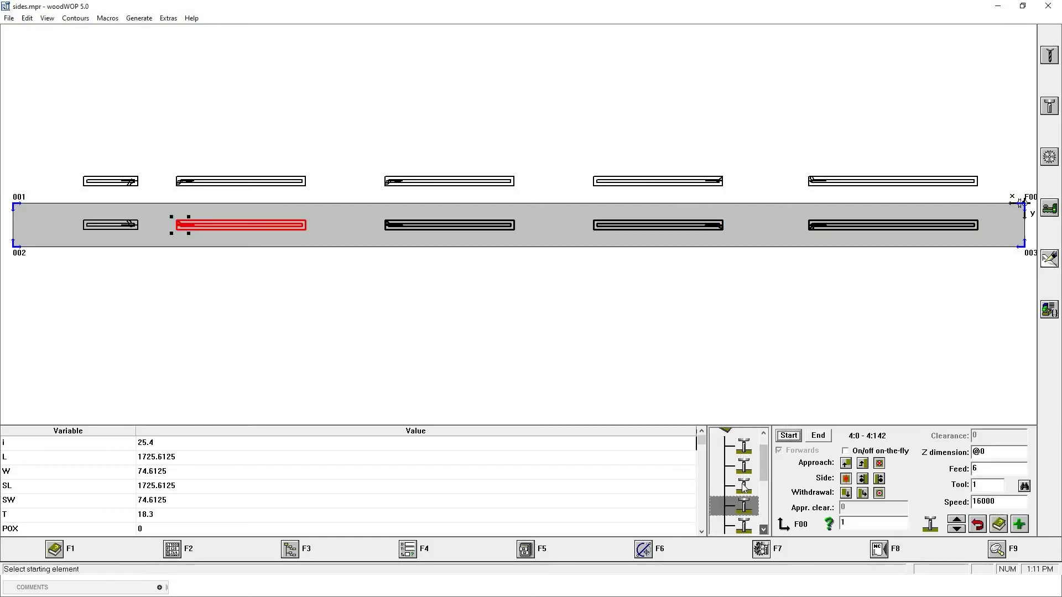
scroll(742, 484, down, 1)
double_click(742, 480)
- Go through the router macros of the five mirrored slots outside the board to check their cutting order
double_click(744, 500)
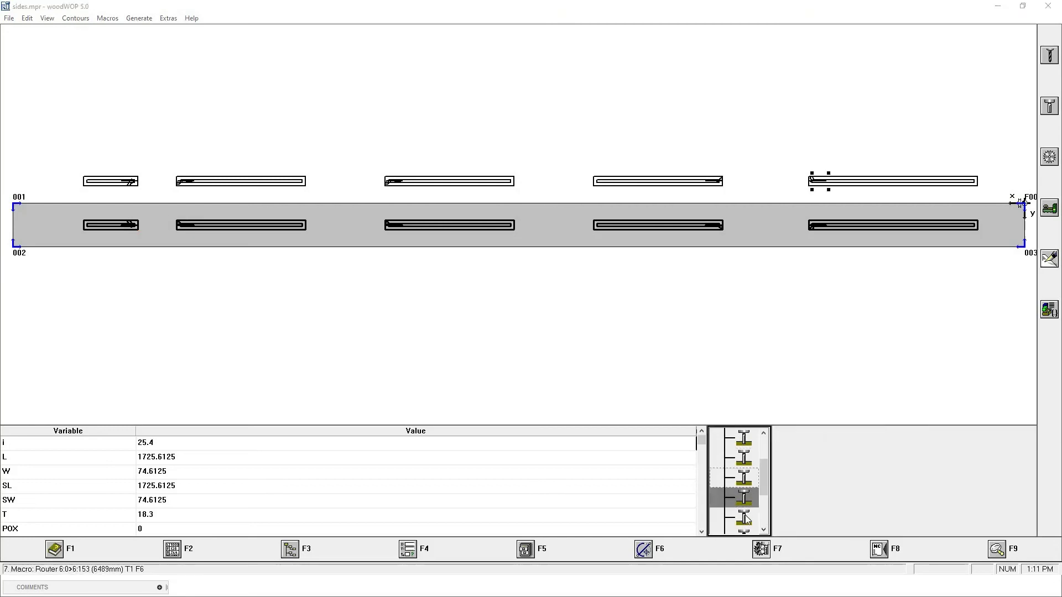
double_click(746, 518)
click(763, 530)
click(763, 530)
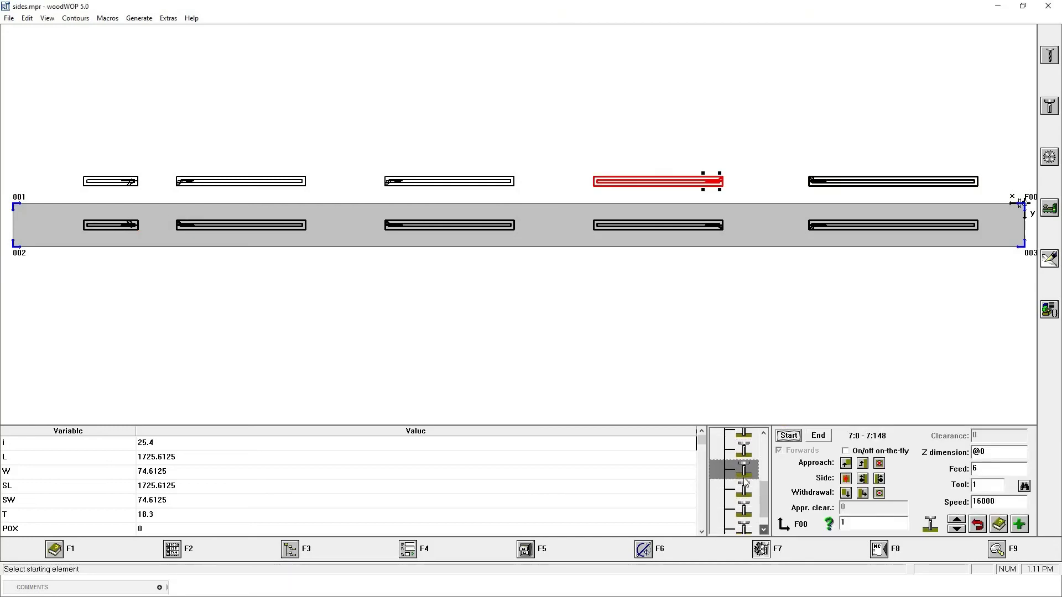
click(743, 478)
double_click(745, 479)
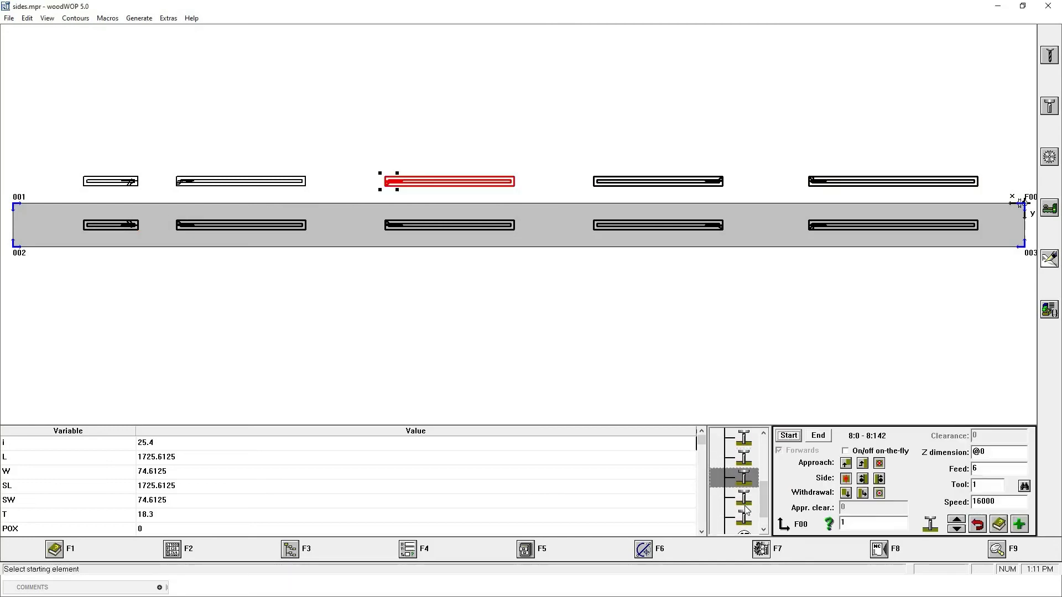
double_click(744, 498)
double_click(745, 518)
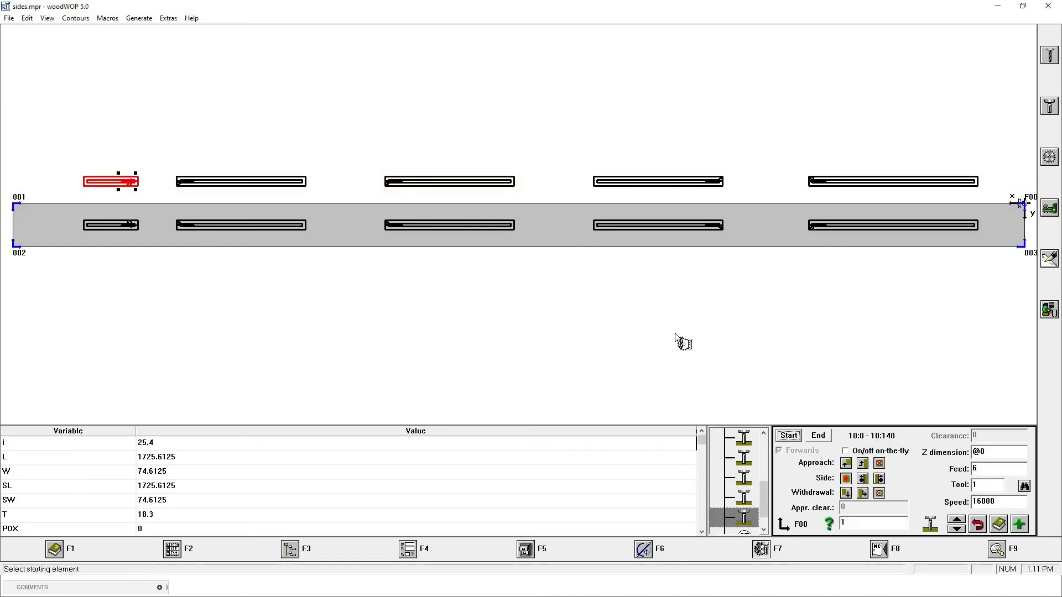